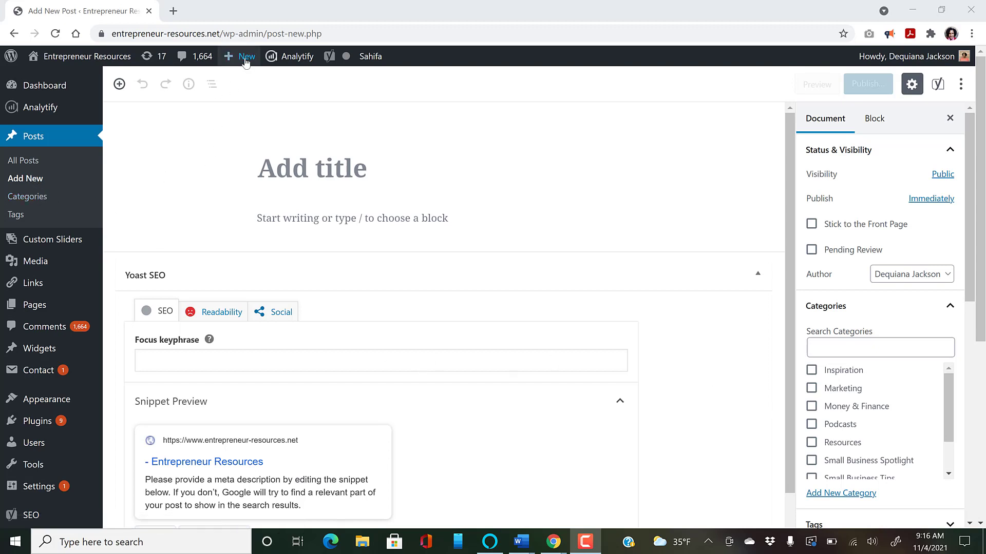
- Switch to the VV document in Word and copy its title line "Post-Pandemic S&OP"
mouse_move(243, 71)
click(419, 167)
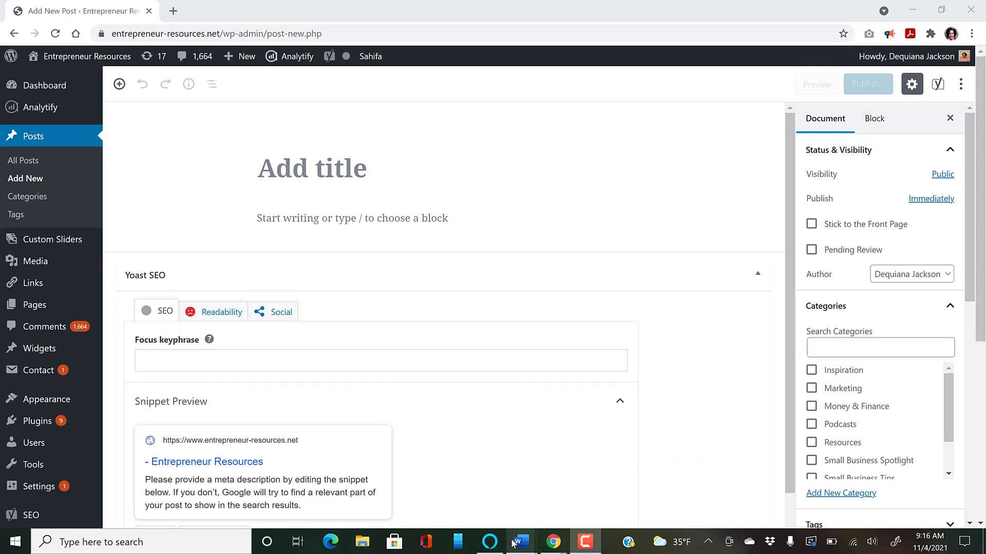
mouse_move(519, 541)
click(476, 487)
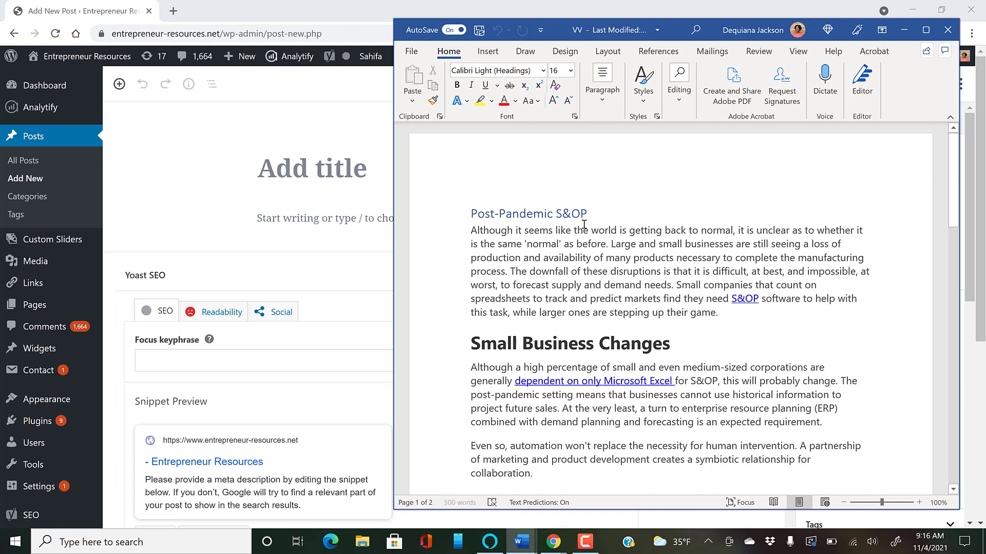
click(527, 213)
triple_click(529, 213)
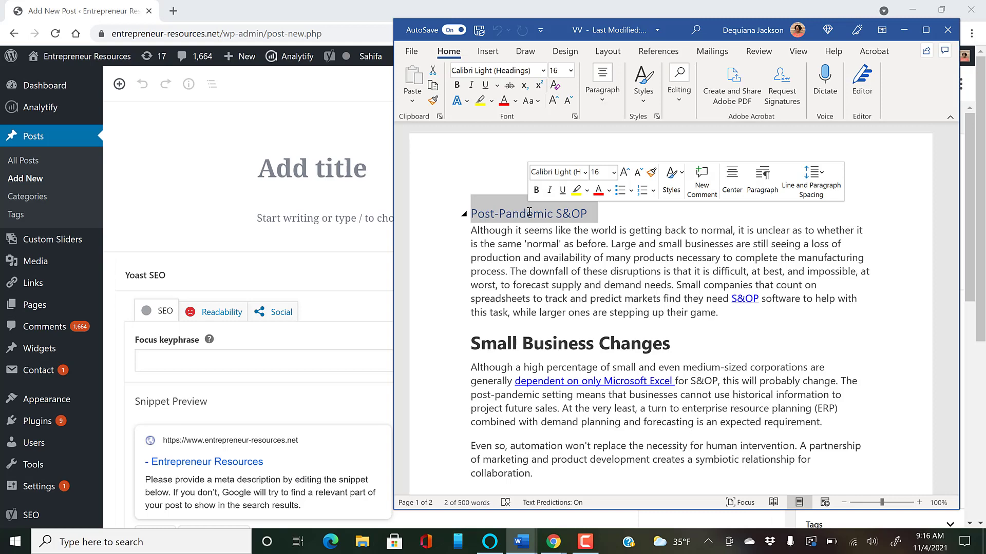
right_click(529, 212)
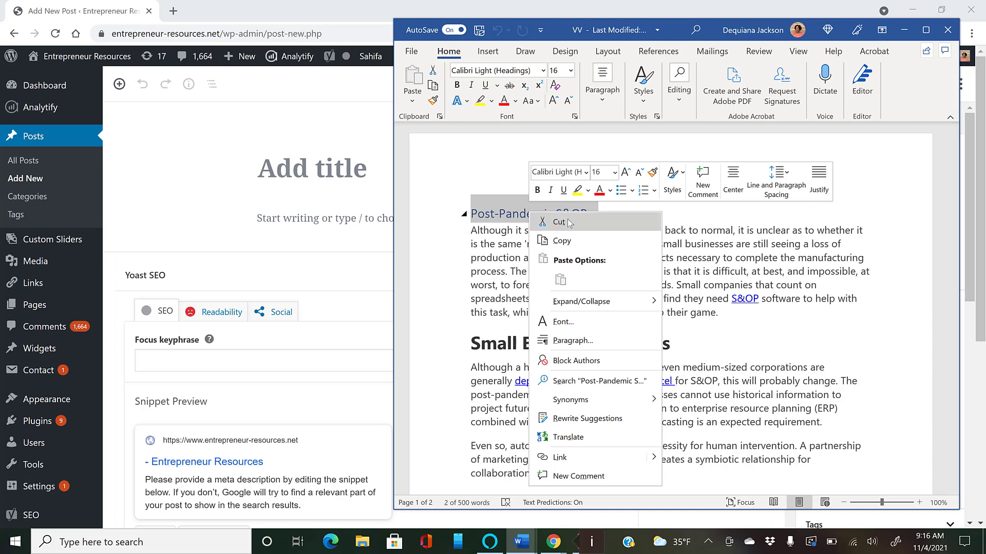
click(576, 239)
- Paste "Post-Pandemic S&OP" as the title of the new WordPress post and dismiss the download notification
click(350, 174)
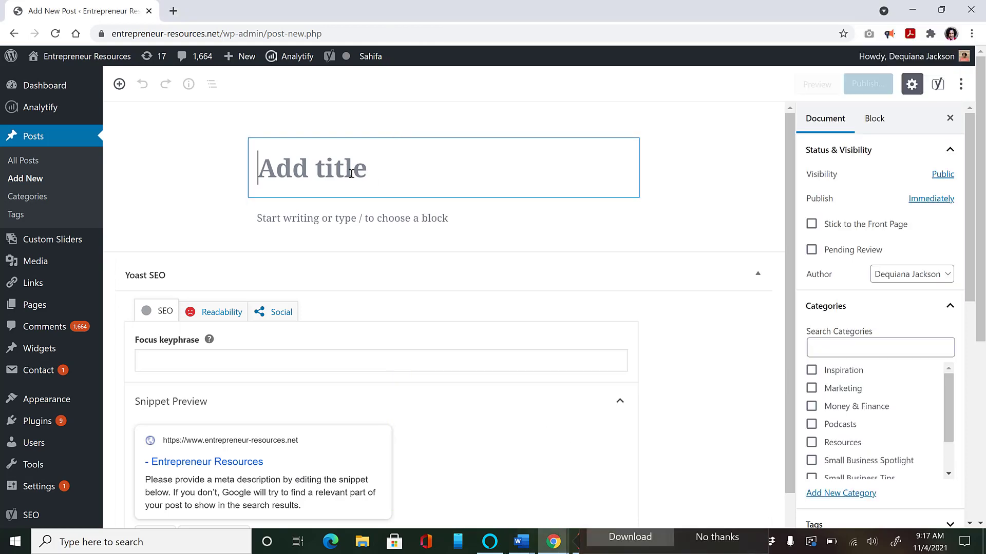
key(ctrl+v)
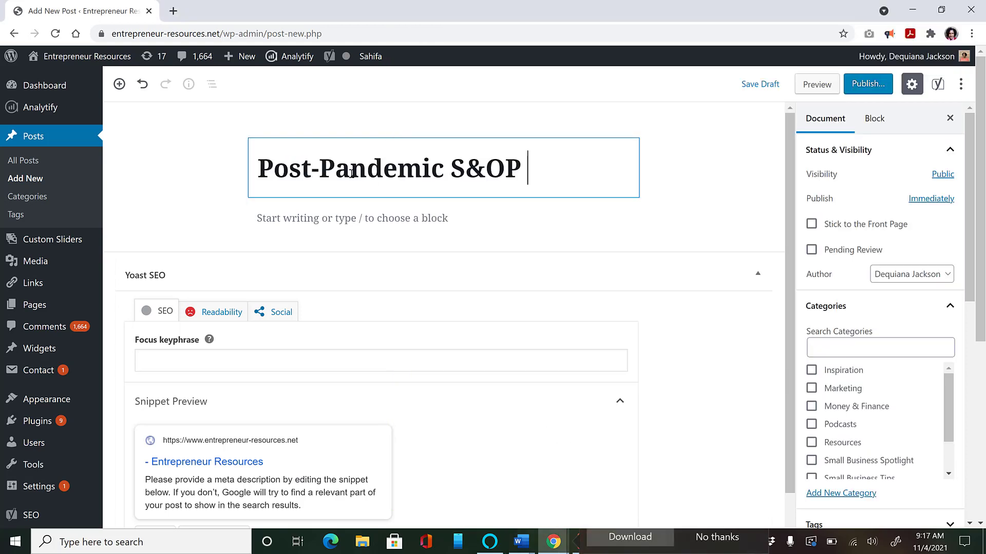
click(695, 543)
click(696, 544)
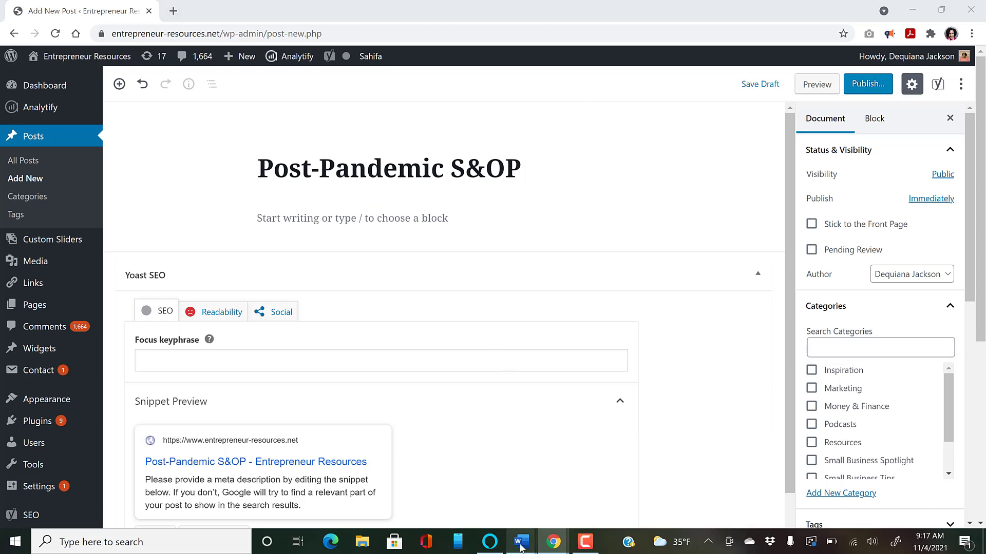
- Copy all the article text below the title in the VV Word document and paste it into the WordPress post's body
mouse_move(521, 542)
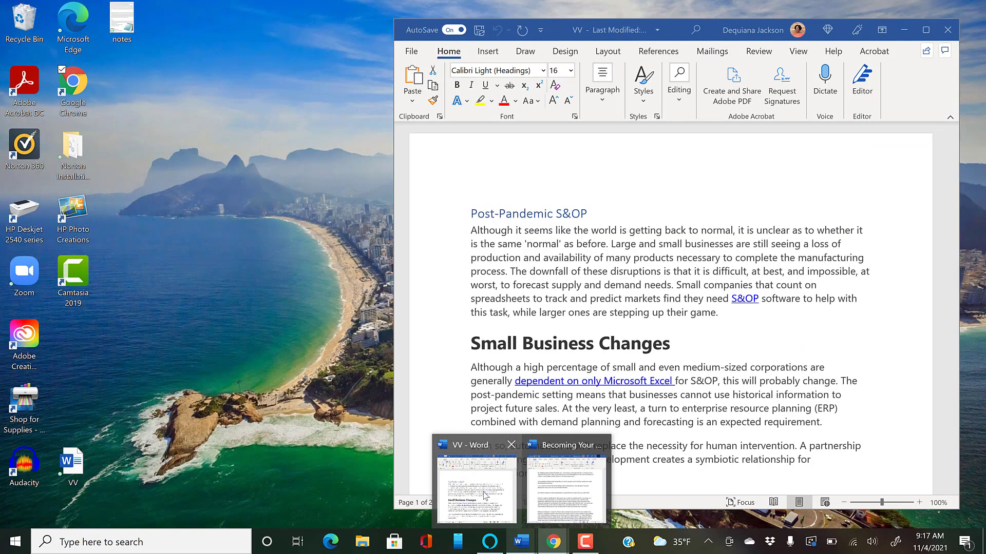
click(493, 489)
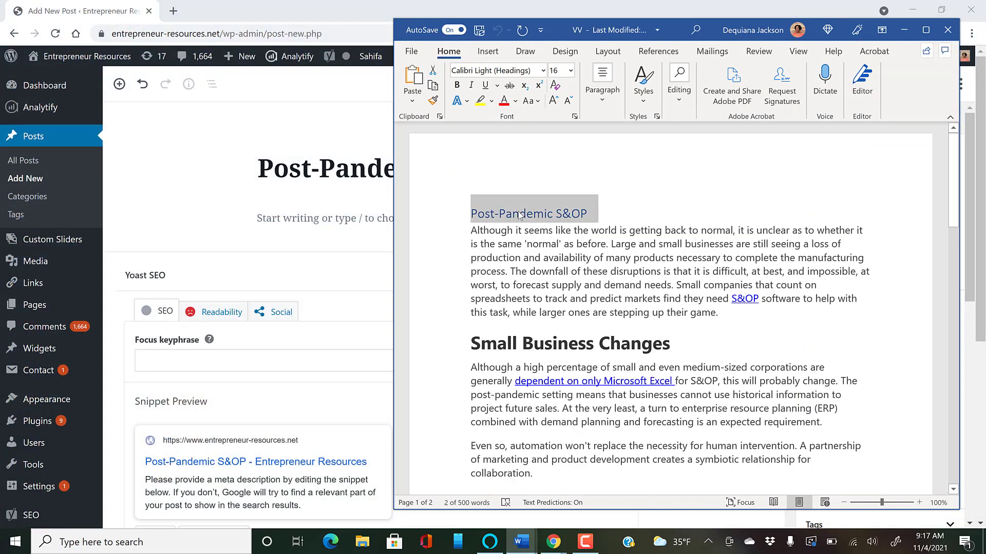
click(469, 231)
key(shift+Down)
key(shift+Down)
key(shift+Down)
key(shift+Down)
key(shift+Down)
key(shift+Down)
key(shift+Down)
key(shift+Down)
key(shift+Down)
key(shift+Down)
key(shift+Down)
key(shift+Down)
key(shift+Down)
key(shift+Down)
key(shift+Down)
key(shift+Down)
key(shift+Down)
key(shift+Down)
key(shift+Down)
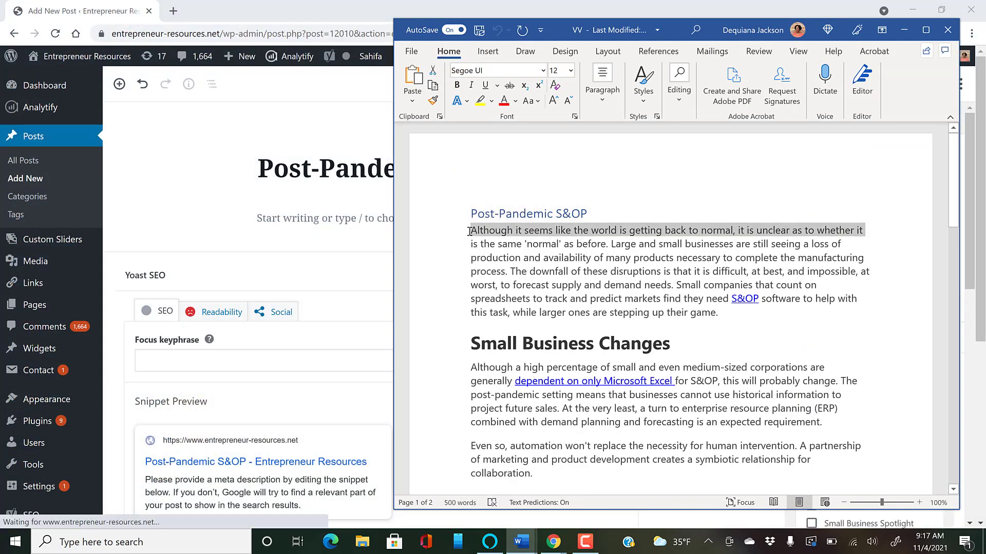
key(shift+Down)
key(shift+Down)
key(shift+Down)
key(shift+Down)
key(shift+Down)
key(shift+Down)
key(shift+Down)
key(shift+Down)
key(shift+Down)
key(shift+Down)
key(shift+Down)
key(shift+Down)
key(shift+Down)
key(shift+Down)
key(shift+Down)
key(shift+Down)
key(shift+Down)
key(shift+Down)
key(shift+Down)
key(shift+Down)
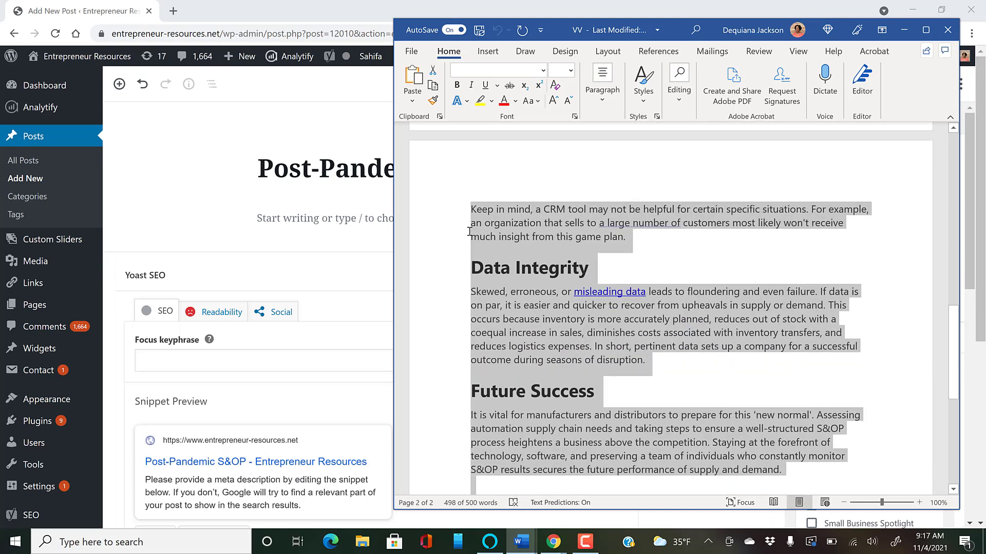
click(316, 221)
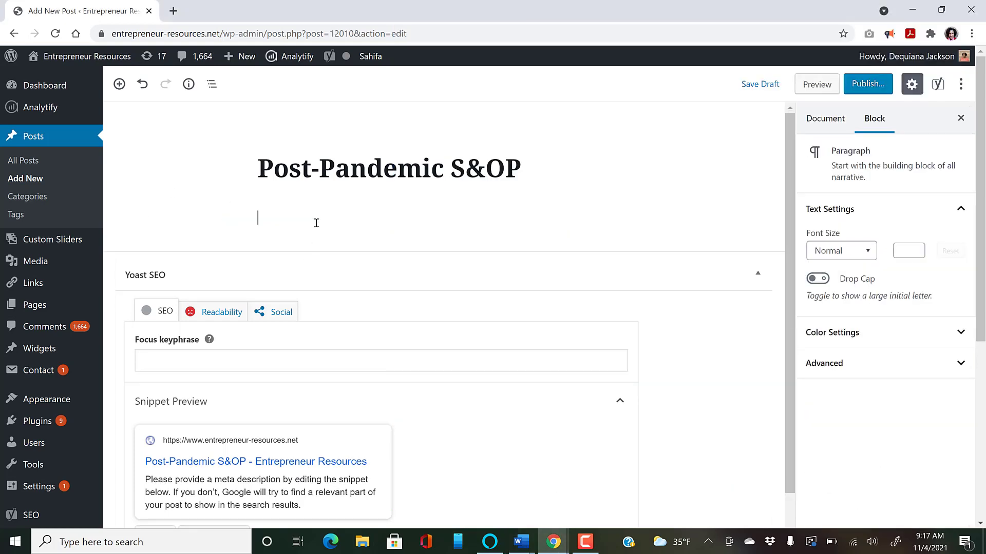
key(ctrl+v)
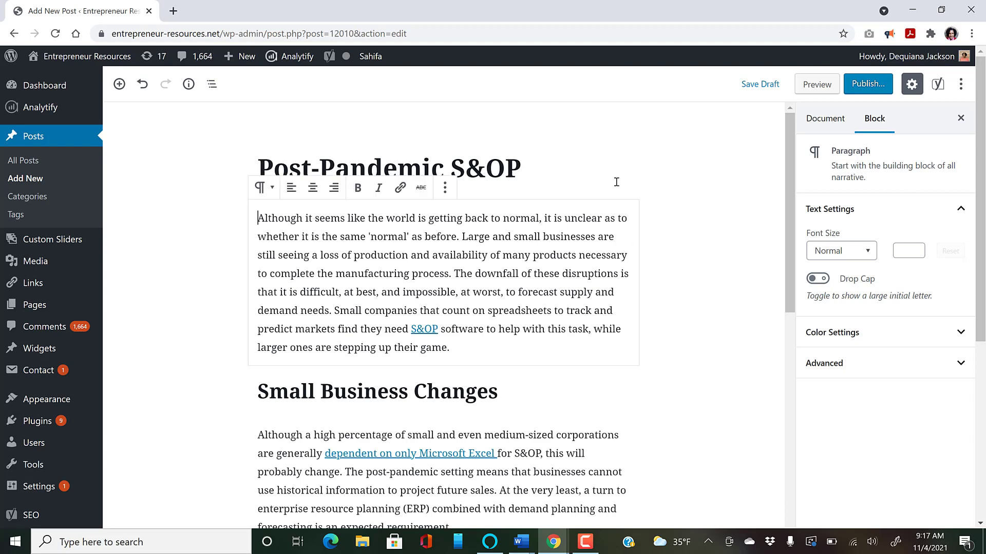
- Convert the "Small Business Changes" heading into a plain paragraph
click(378, 390)
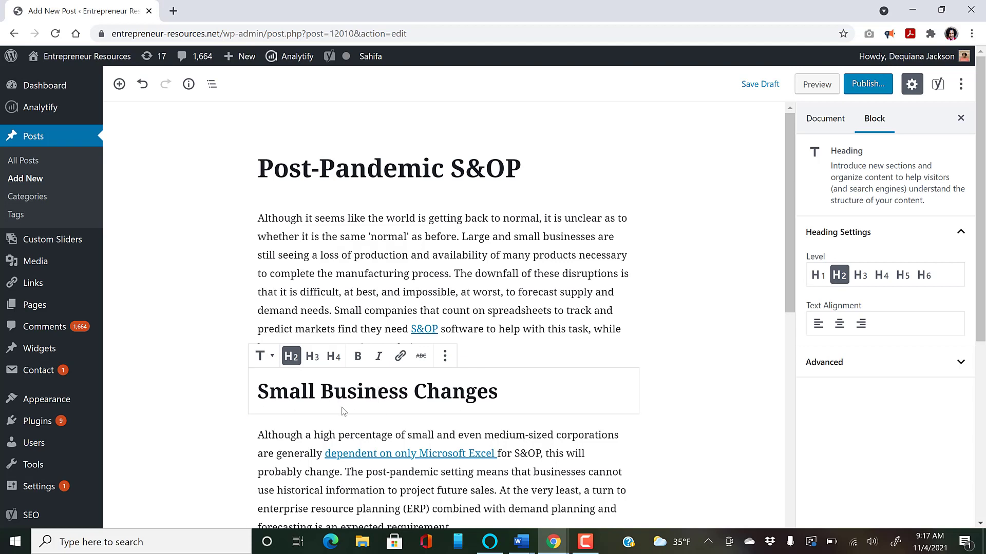
scroll(772, 294, down, 14)
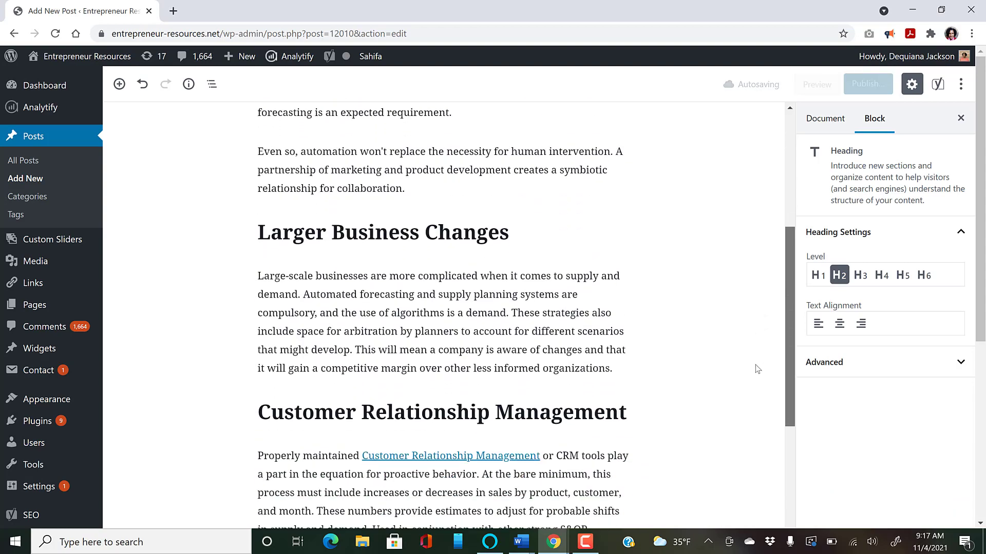
scroll(751, 272, up, 12)
scroll(750, 268, up, 1)
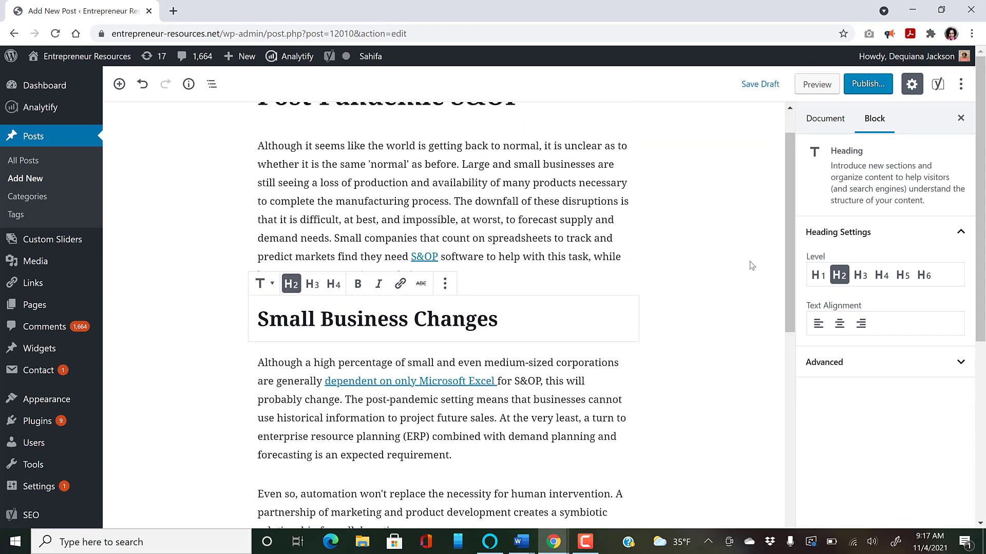
triple_click(374, 320)
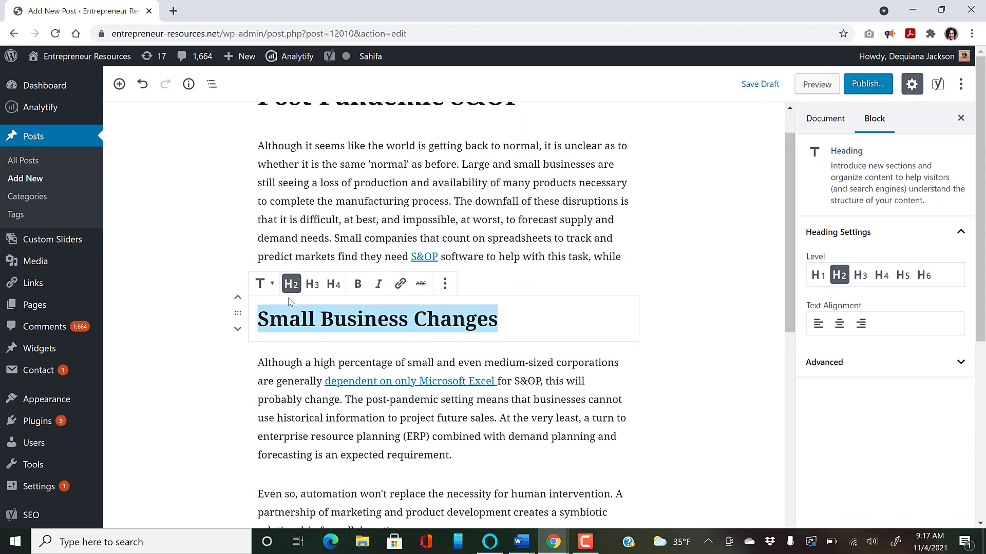
click(270, 290)
click(285, 354)
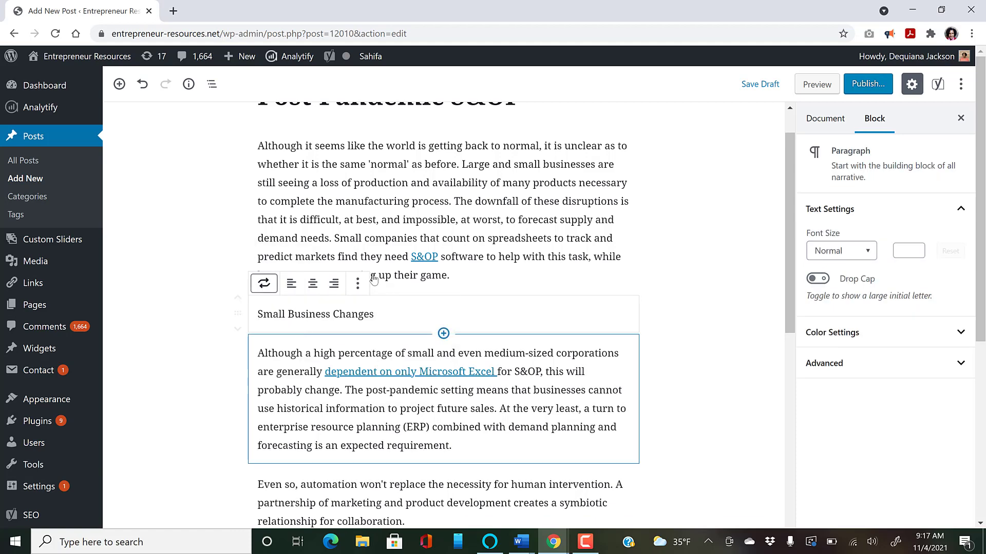
click(468, 255)
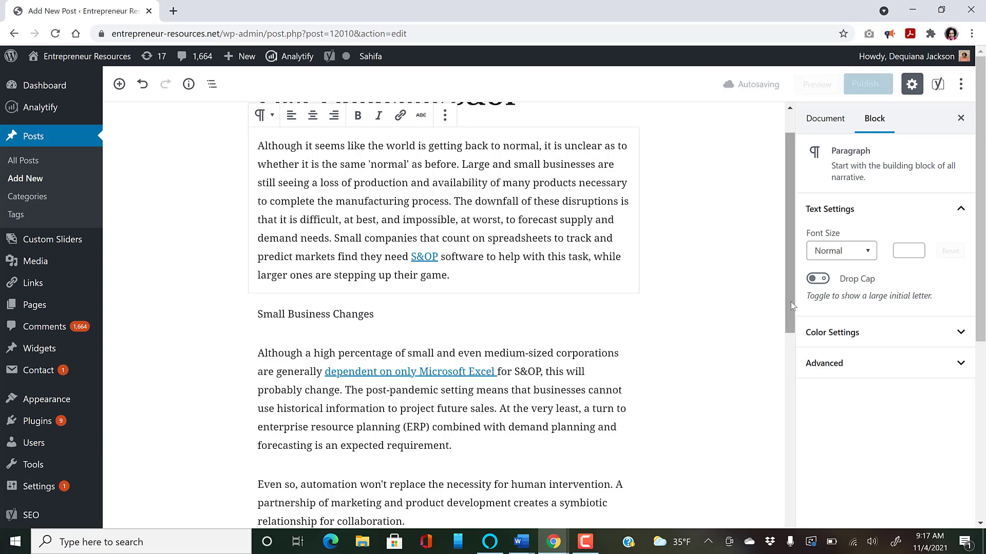
mouse_move(791, 302)
mouse_down()
mouse_move(786, 397)
mouse_move(791, 297)
mouse_up()
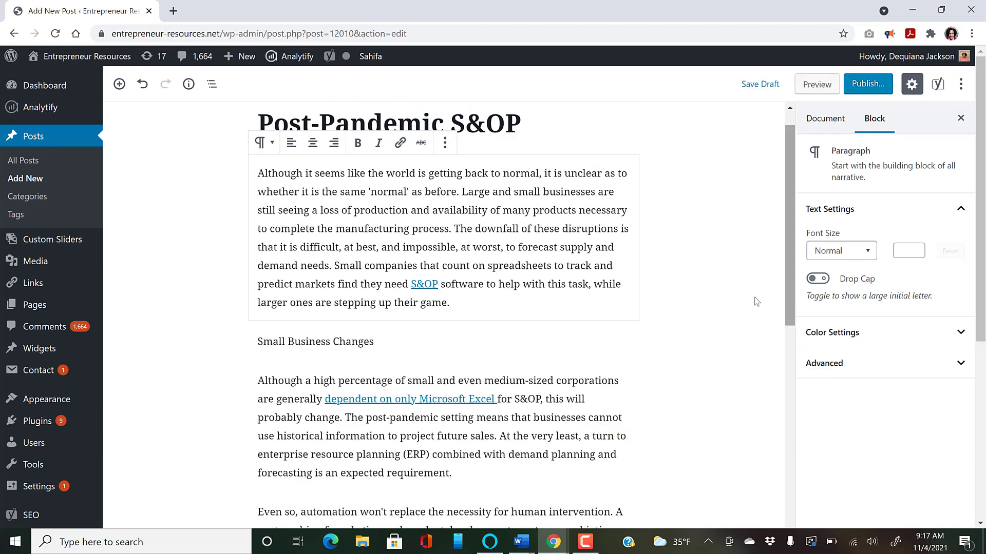
- Transform the "Small Business Changes" paragraph into an H2 heading
click(322, 343)
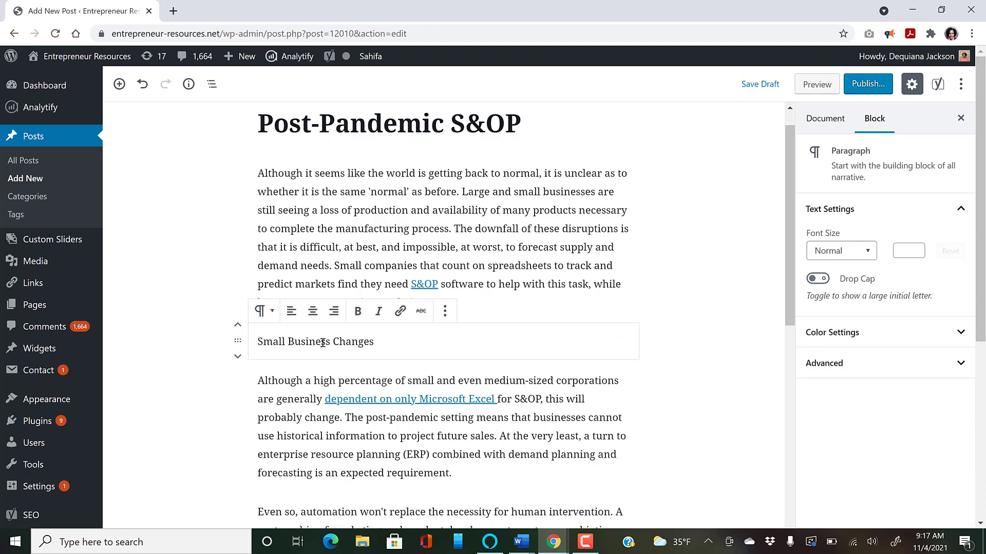
triple_click(322, 342)
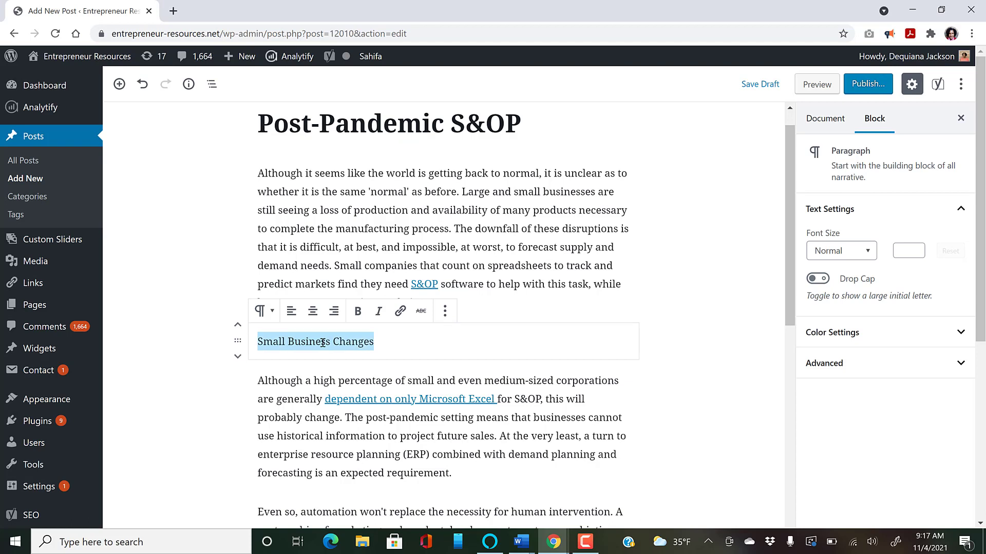
click(264, 314)
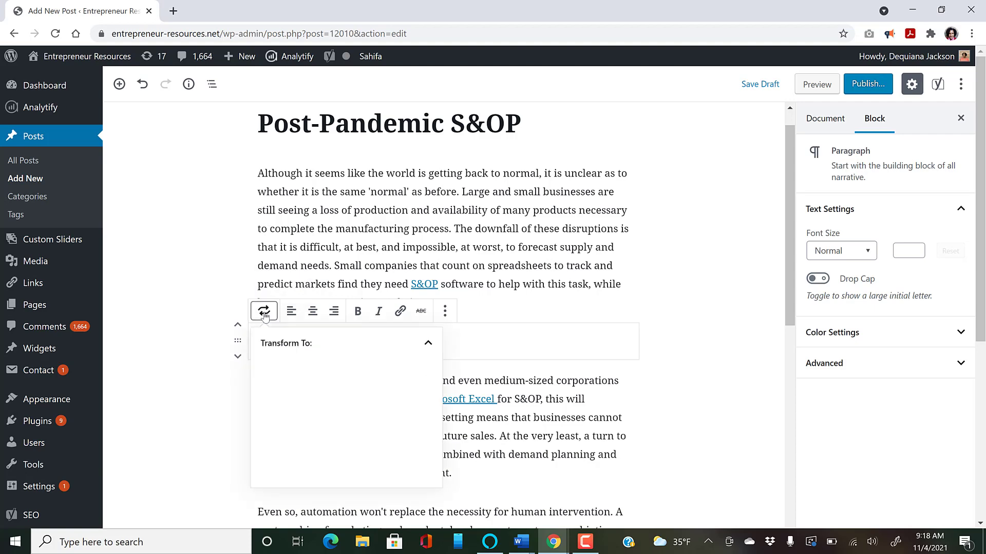
click(283, 398)
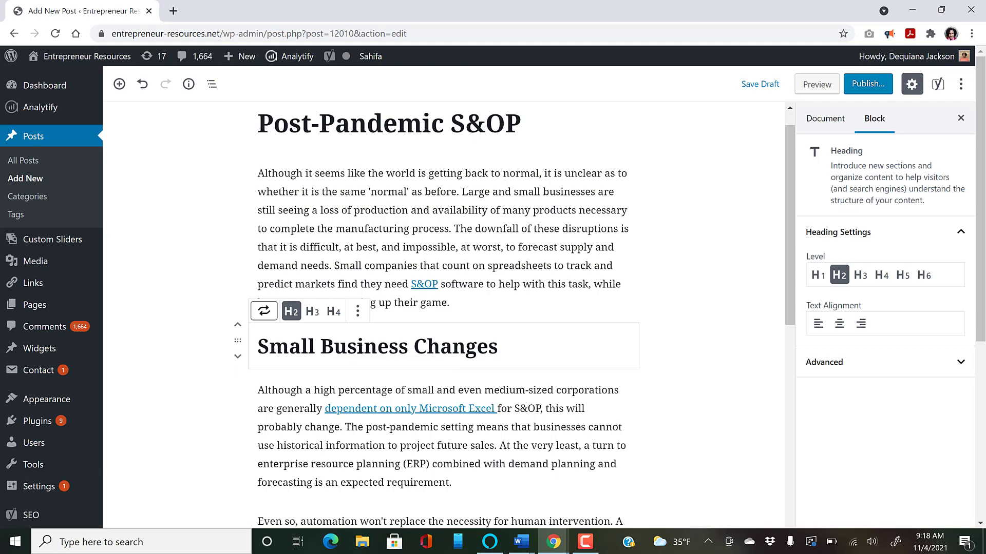
- Check the heading levels of "Larger Business Changes" and "Customer Relationship Management" in the post
drag(786, 276, 785, 353)
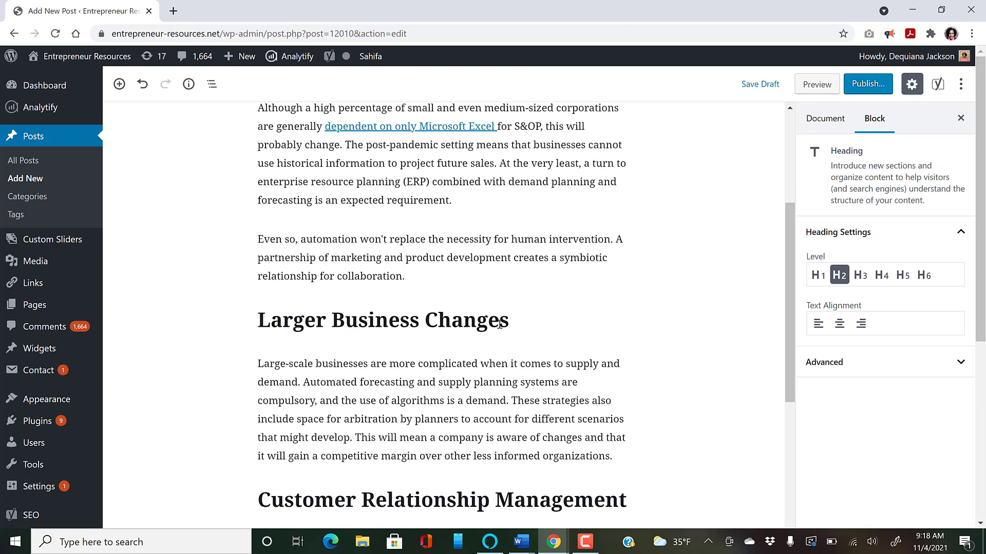
click(404, 323)
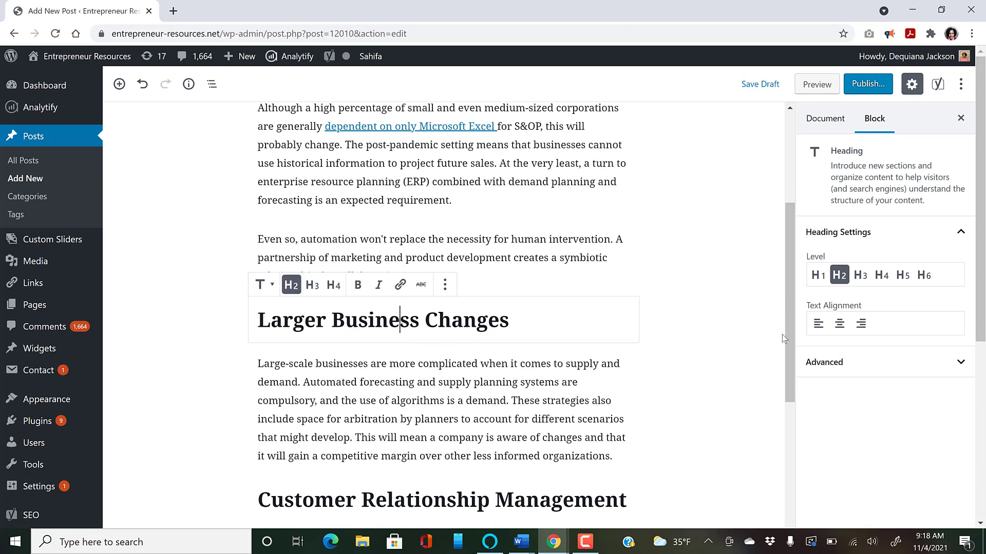
scroll(788, 343, down, 4)
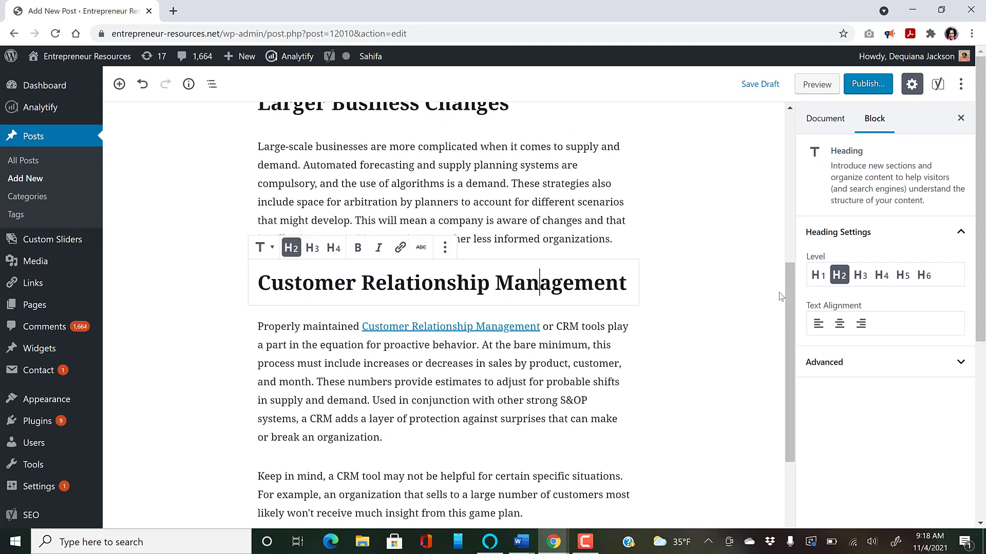
click(541, 281)
drag(790, 315, 808, 112)
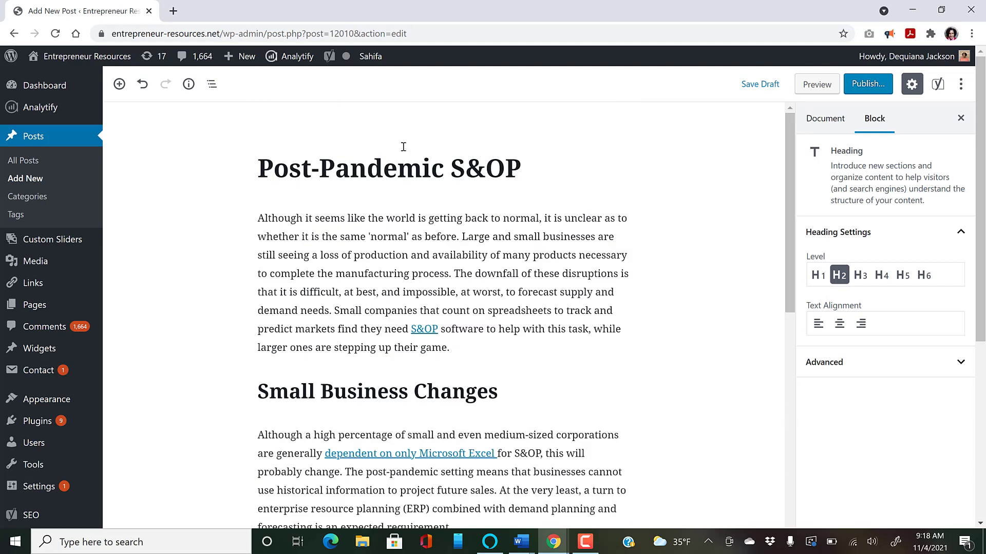
- Review the available authors and the publish date options in the post's document settings
click(814, 123)
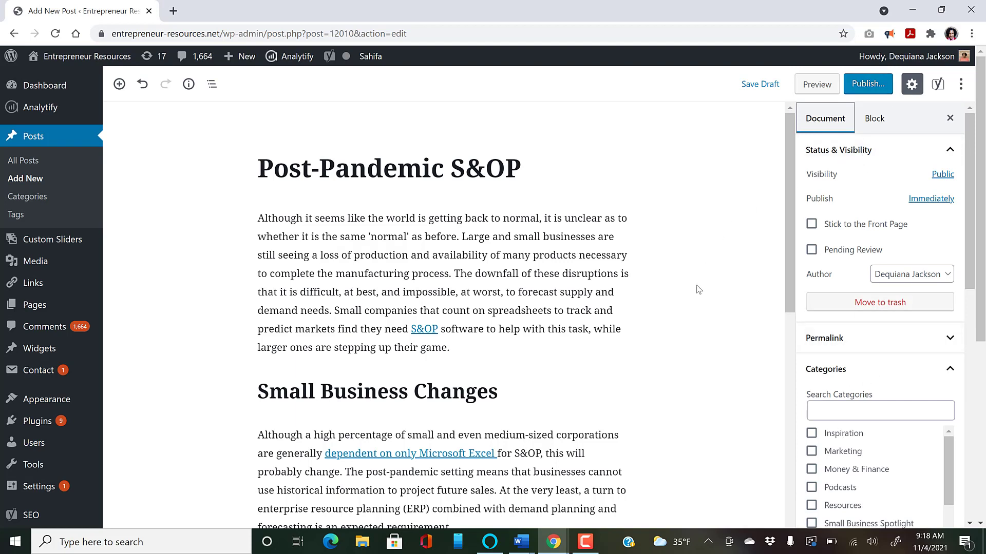
click(951, 274)
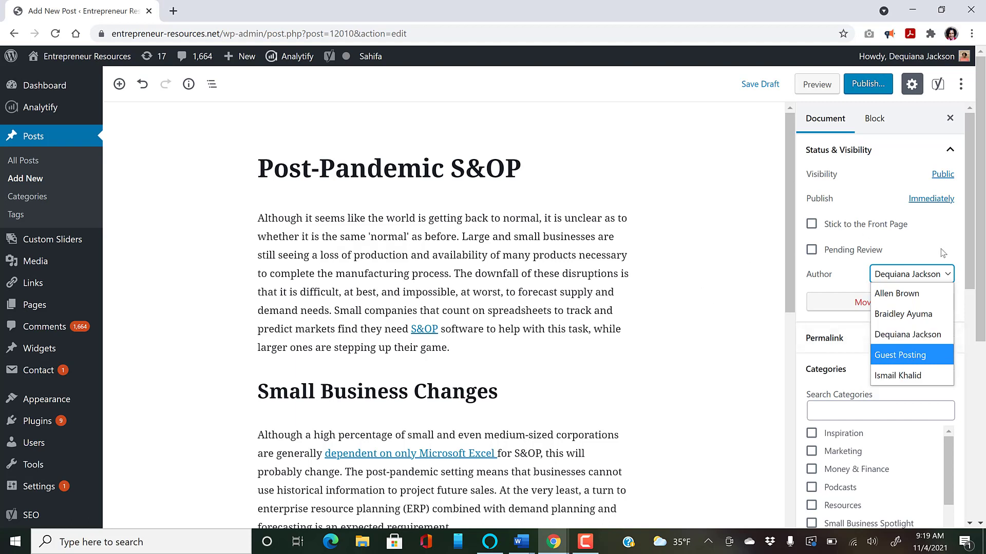
click(961, 255)
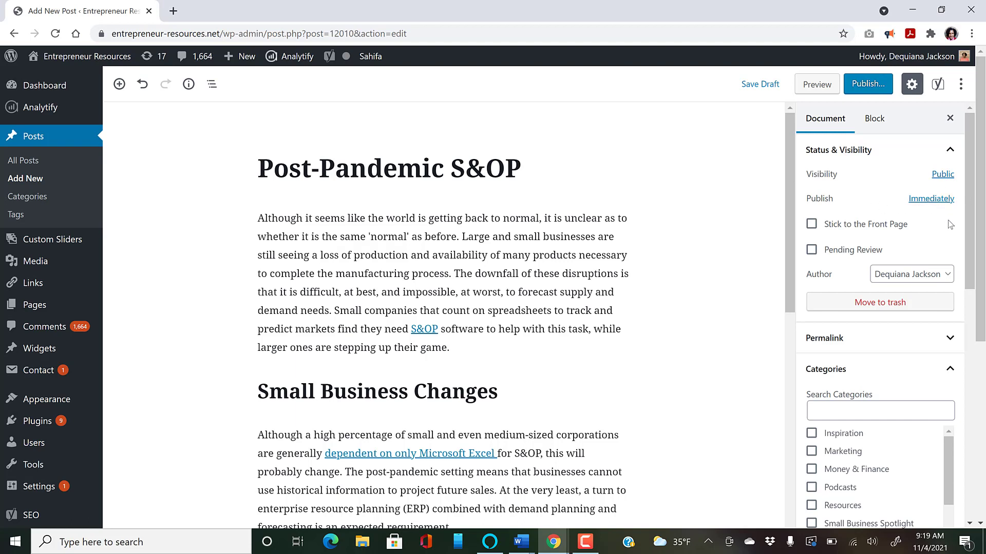
click(932, 199)
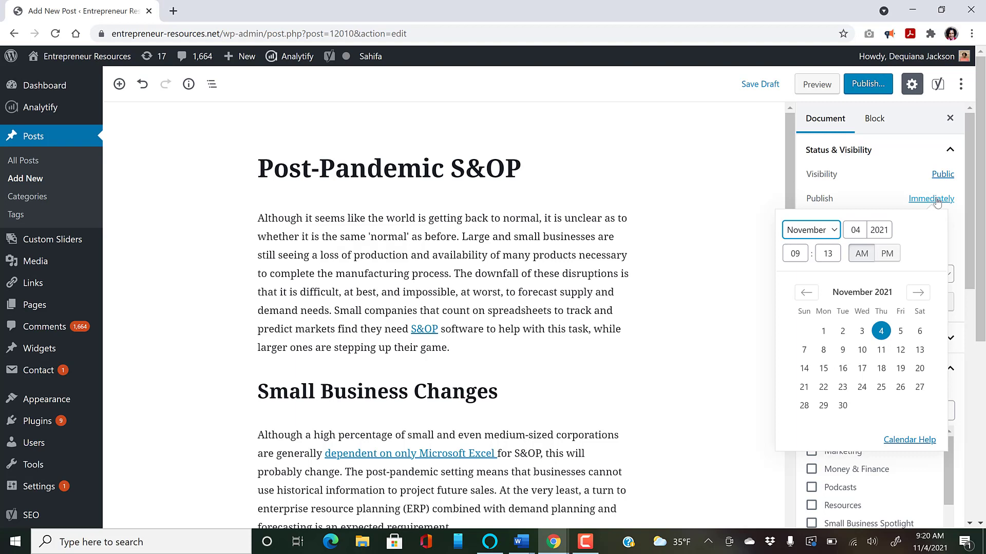
click(960, 221)
- Assign the post to the Small Business Tips category
scroll(967, 281, down, 3)
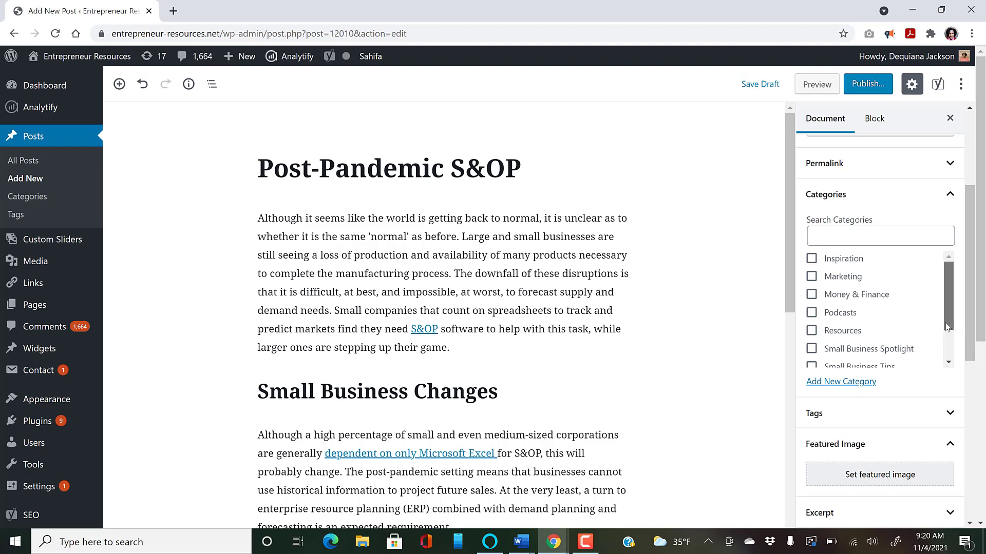
scroll(948, 324, down, 1)
click(882, 327)
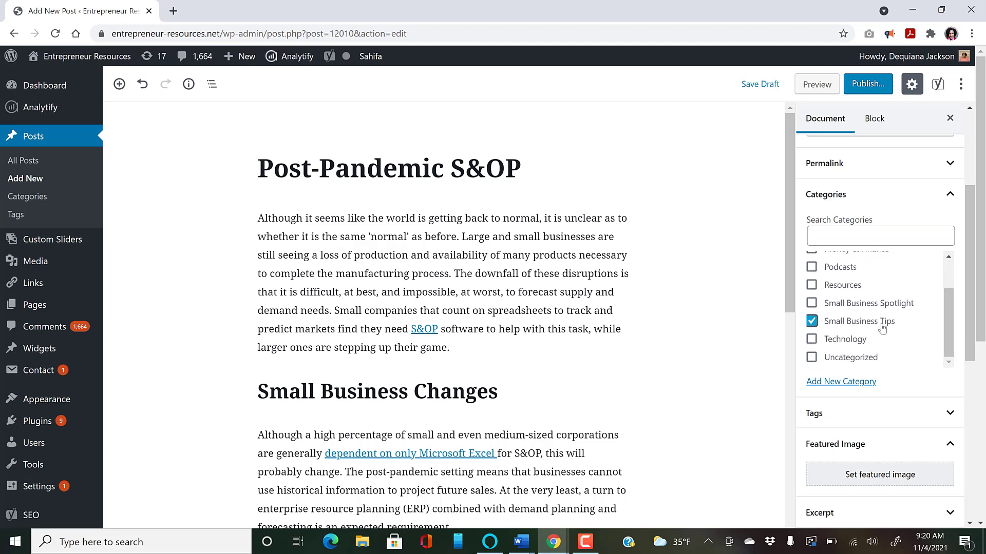
click(962, 312)
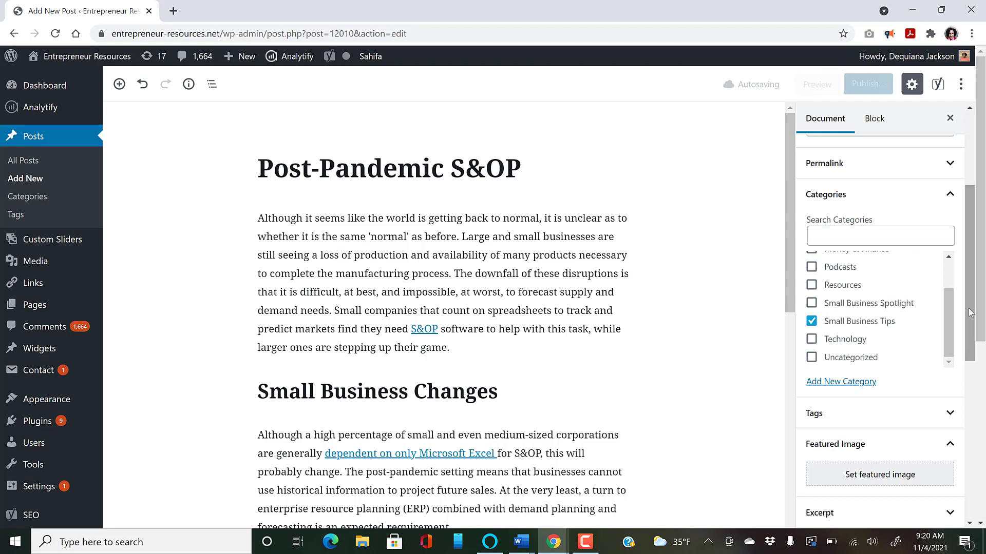
- Review the full list of available categories in the post's document settings
drag(962, 312, 944, 289)
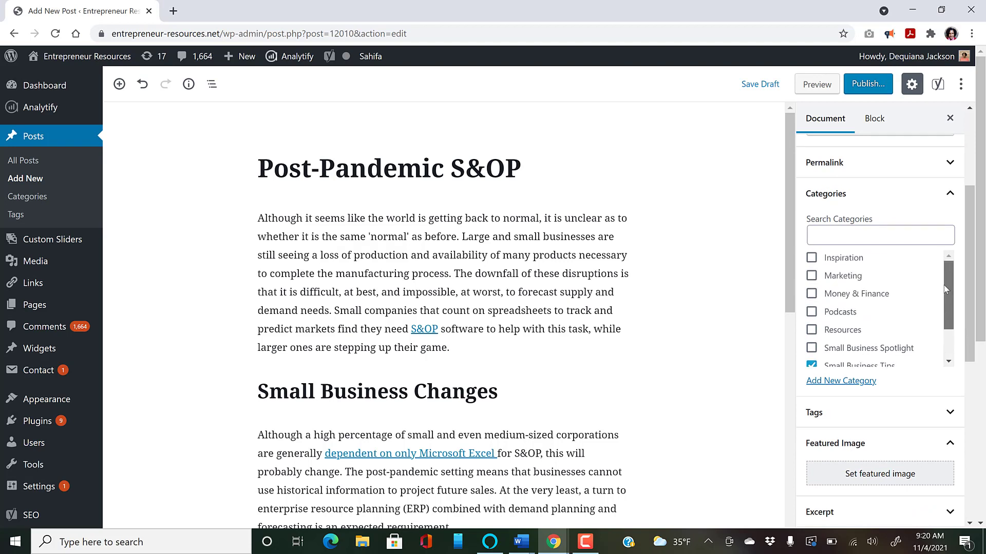
drag(944, 288, 939, 350)
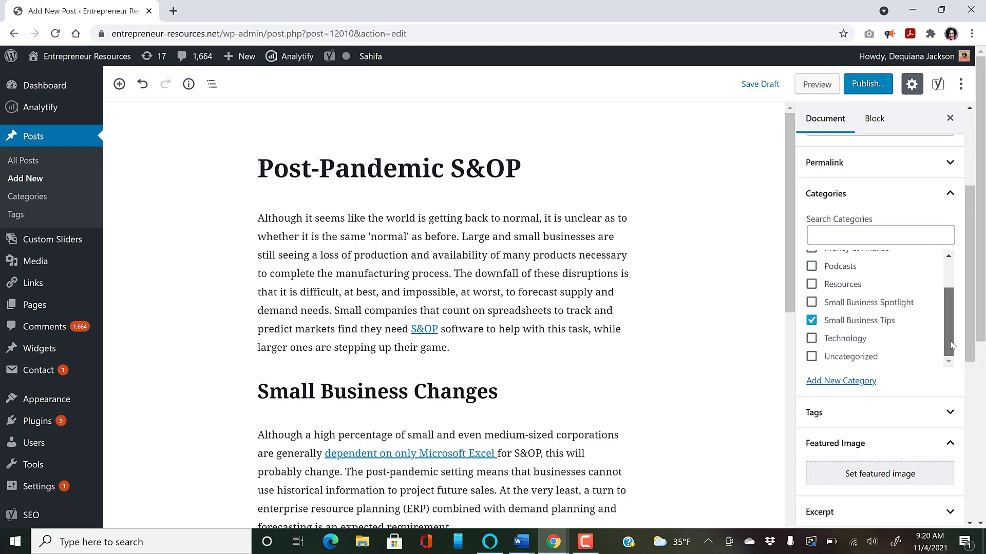
drag(950, 345, 951, 283)
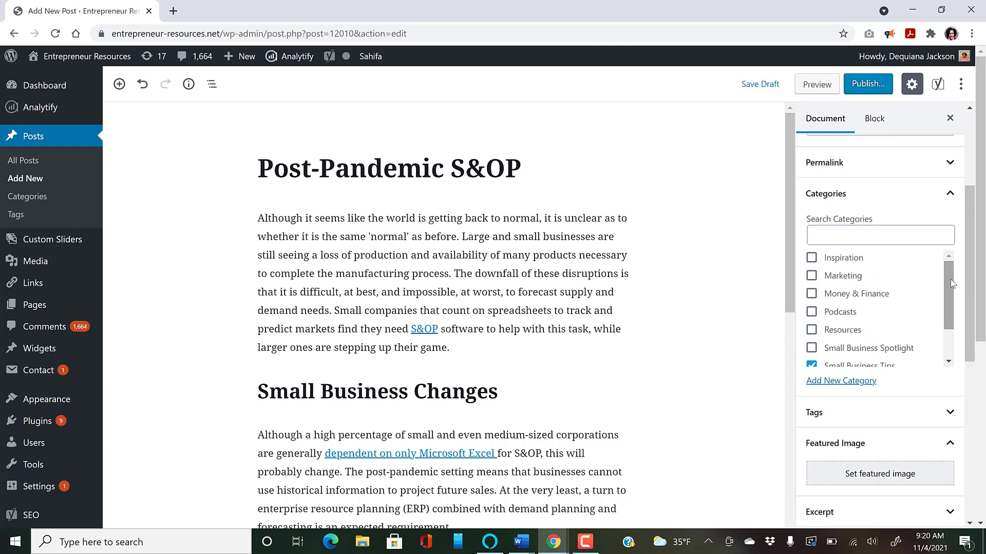
drag(949, 312, 952, 343)
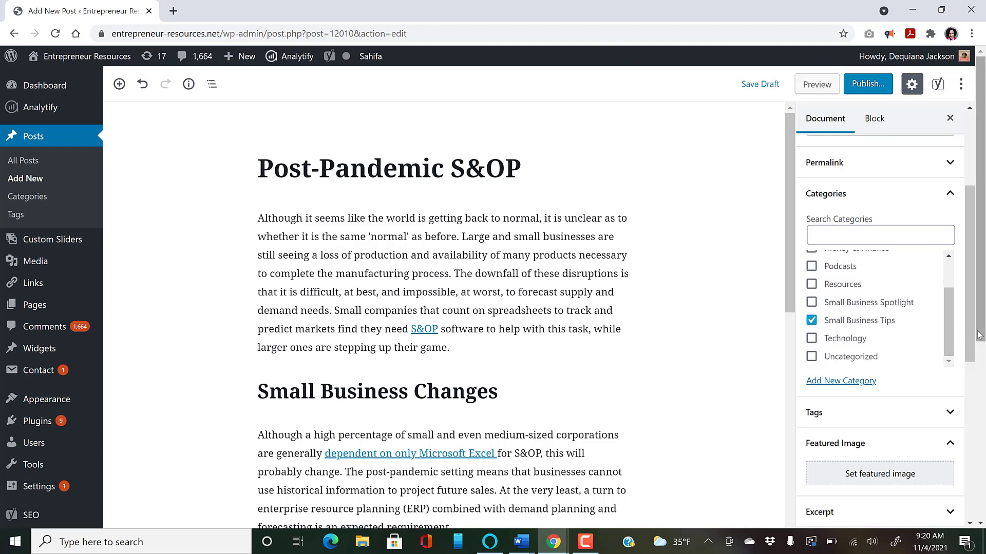
- Search the featured image media library for "proced" and select the outsourcing-standard-operating-procedures laptop photo, dismissing the HP Command Center notification
scroll(897, 378, down, 3)
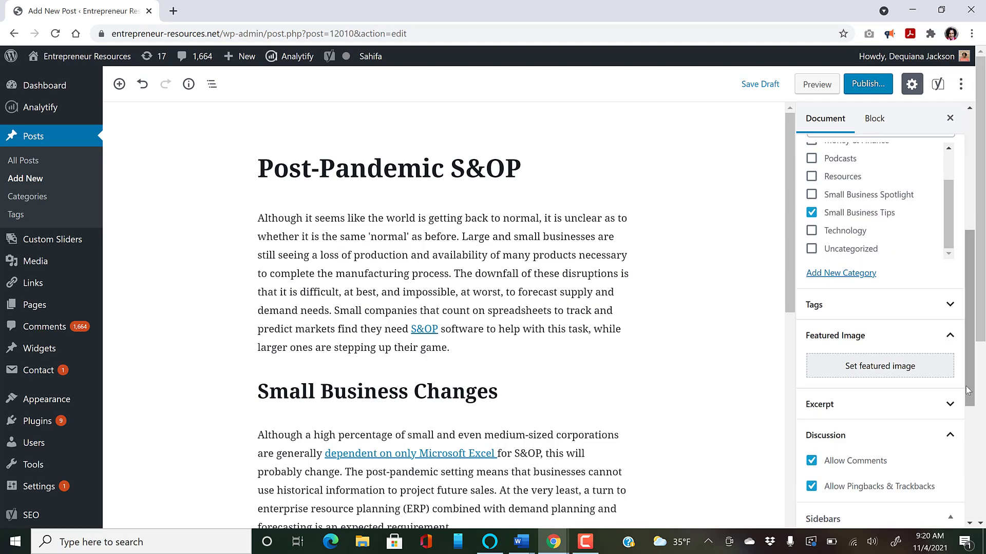
click(898, 378)
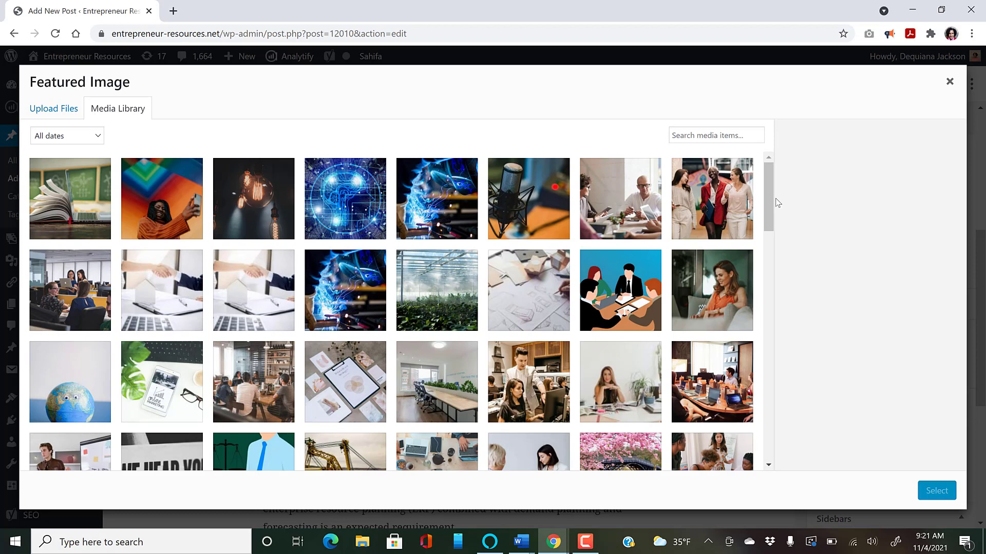
click(716, 137)
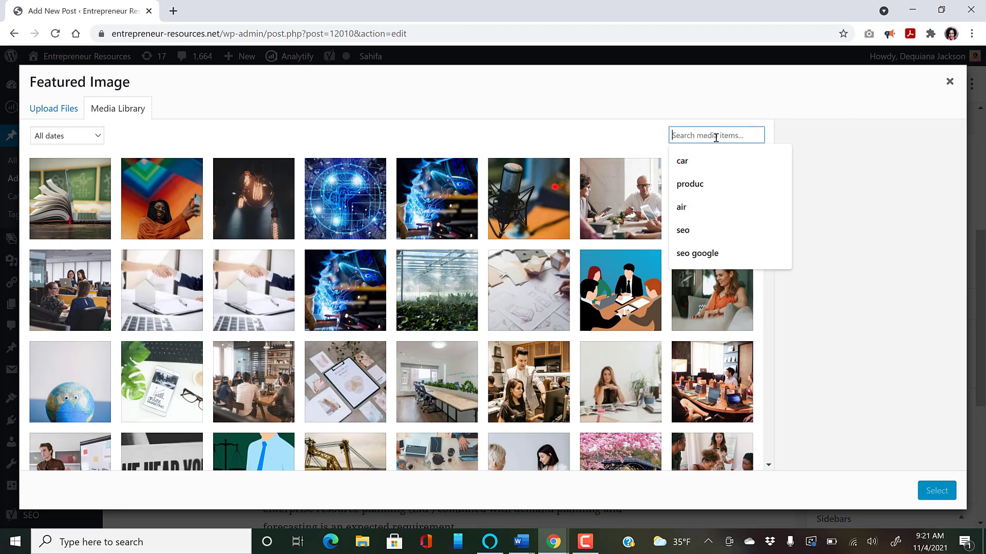
text(proced)
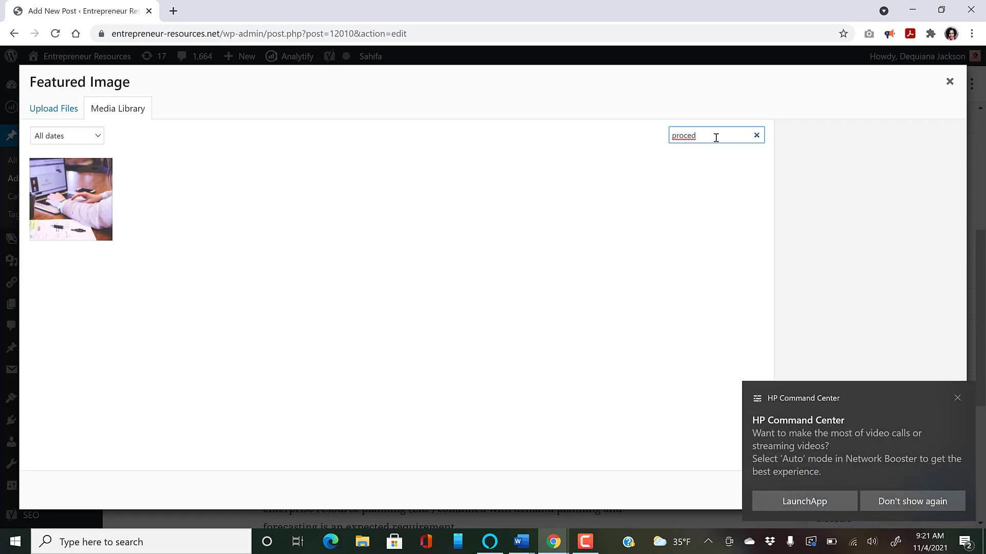
click(888, 502)
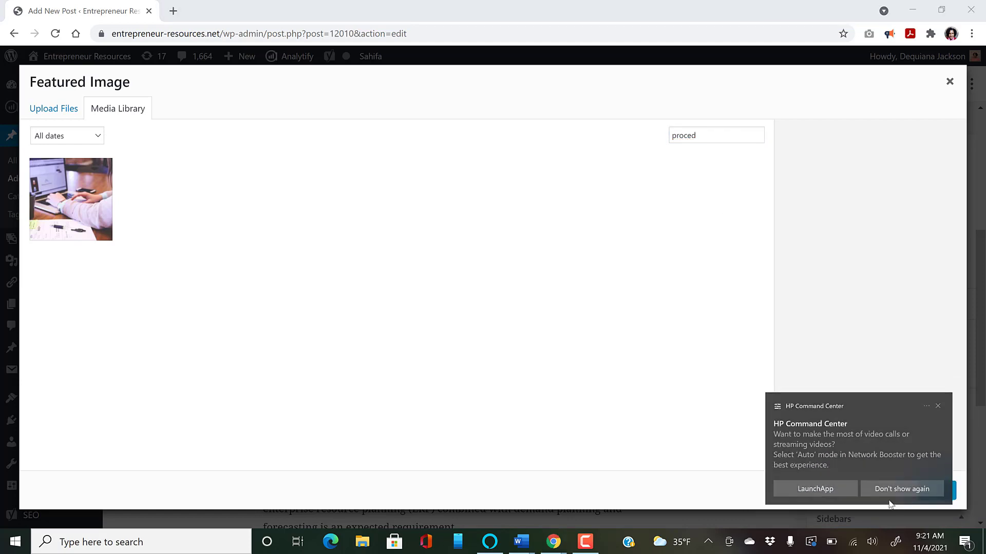
click(883, 491)
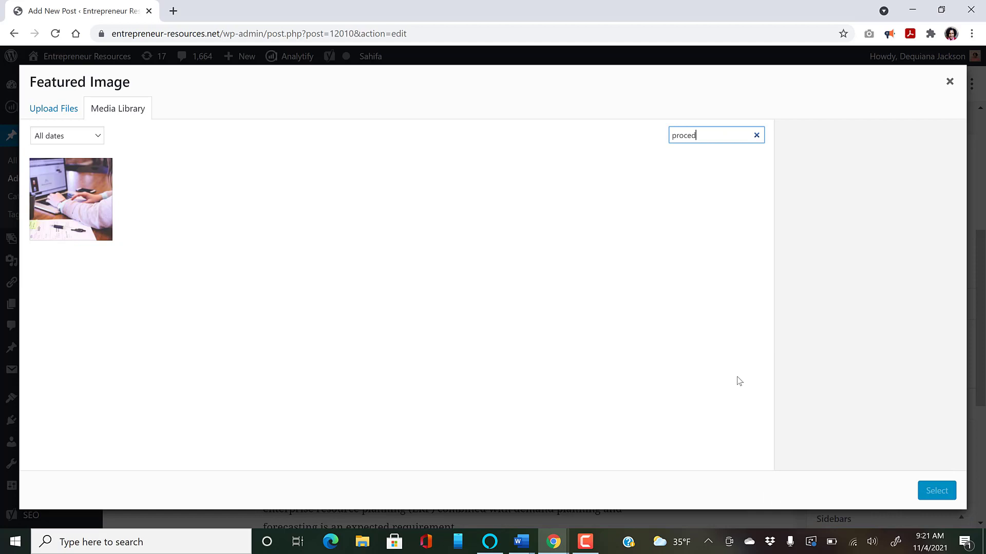
click(59, 210)
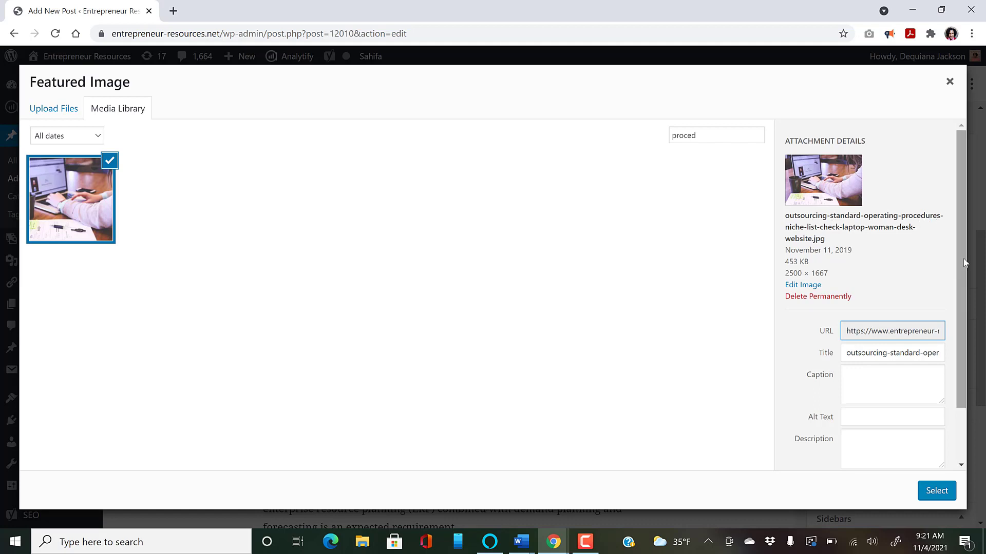
- Open the selected photo's Regenerate Thumbnails page in a new browser tab and set the photo as the post's featured image
drag(961, 343, 968, 395)
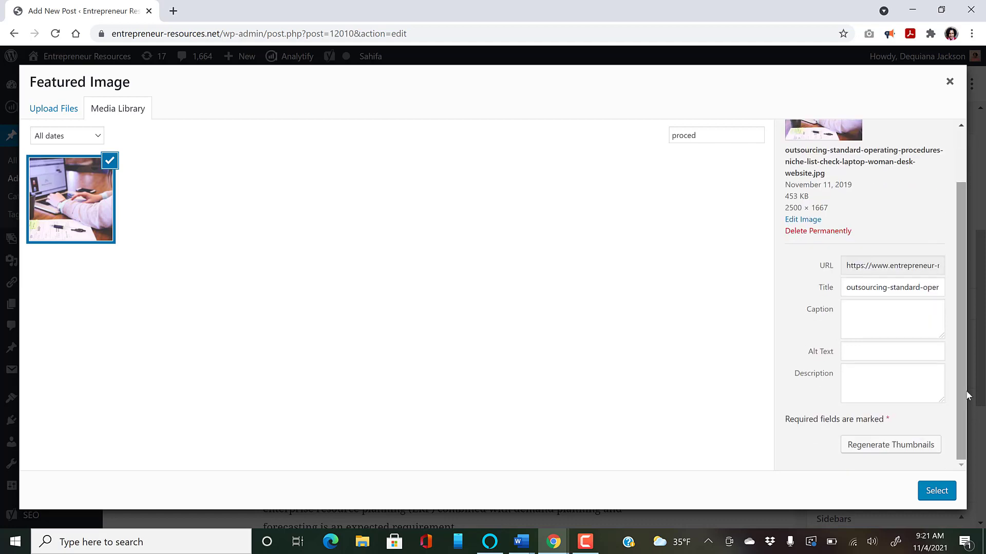
right_click(878, 446)
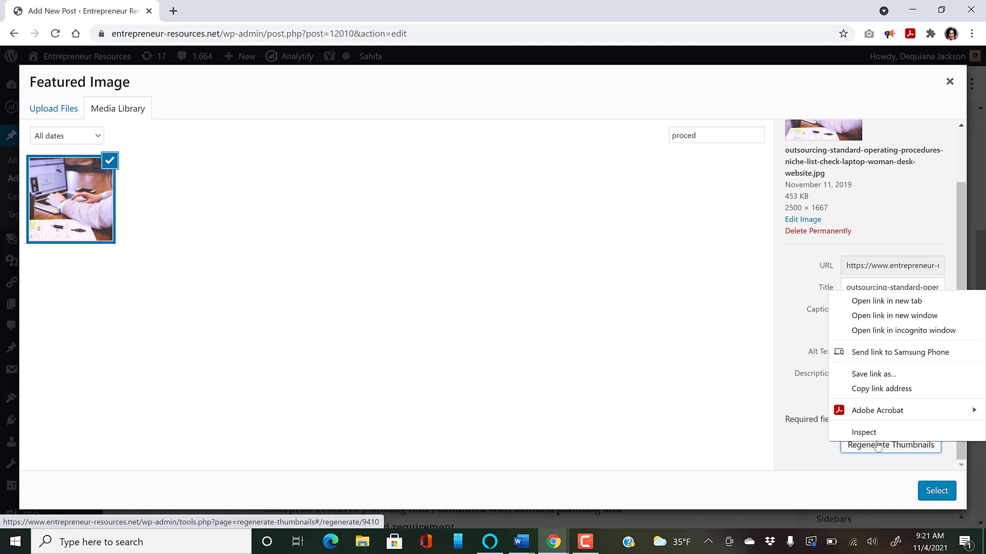
click(904, 303)
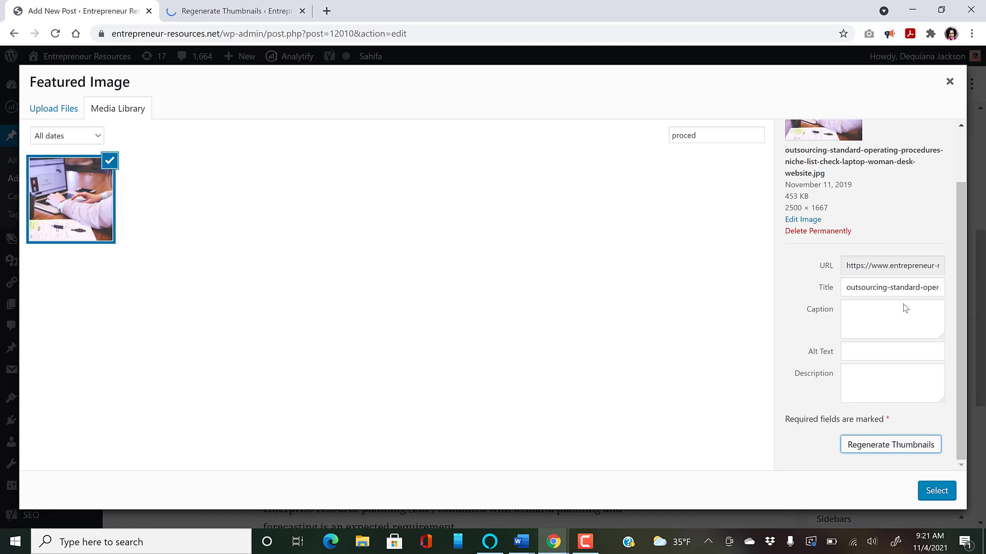
click(866, 447)
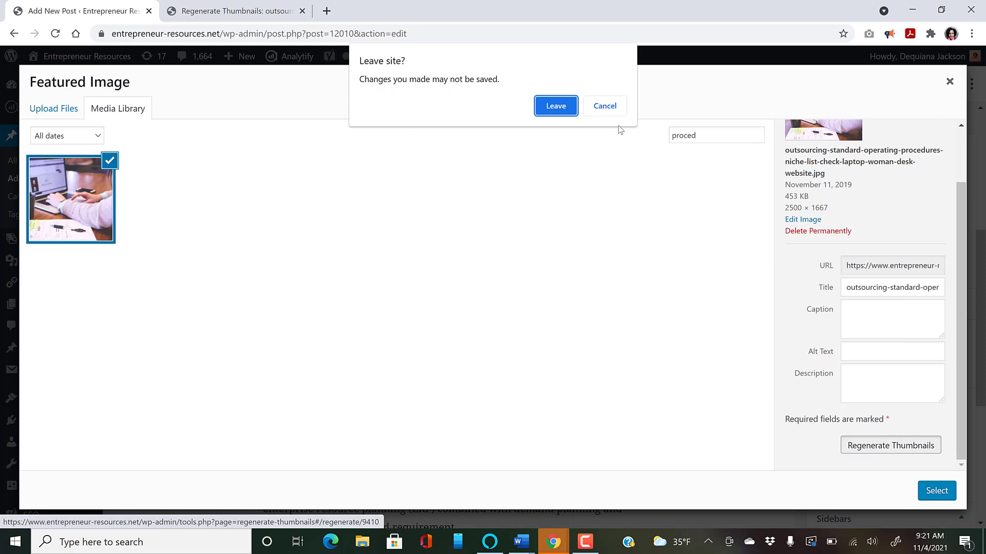
click(611, 110)
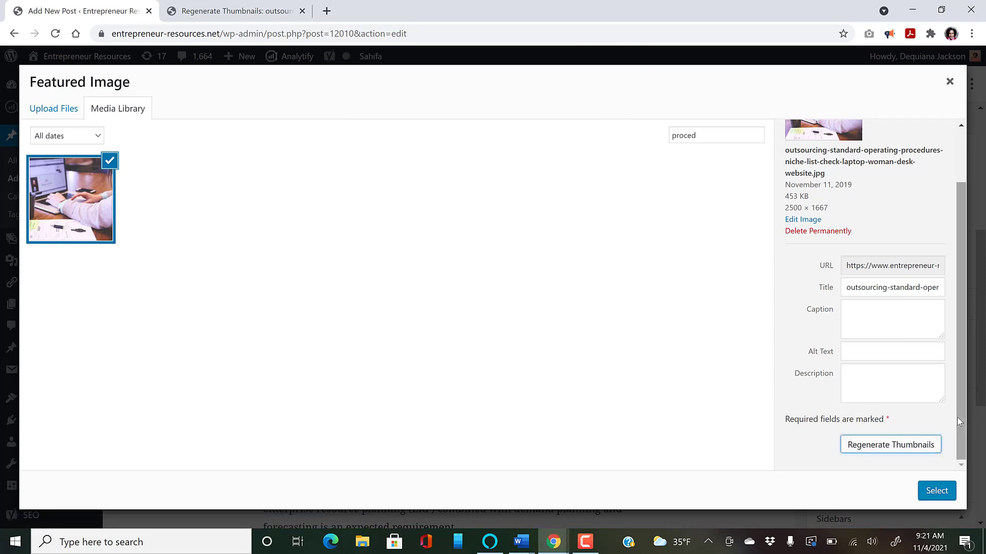
click(937, 492)
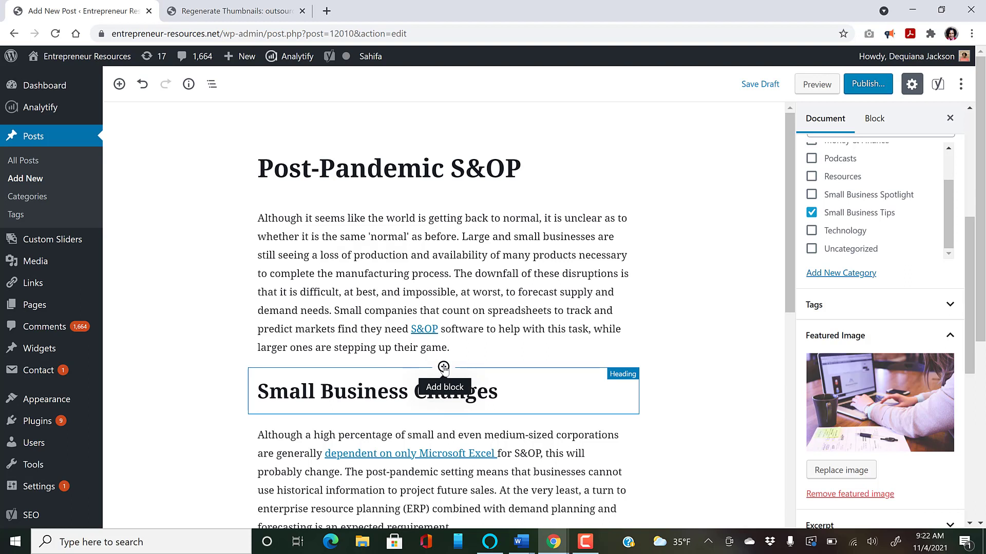
- Insert an Image block between the introductory paragraph and the "Small Business Changes" heading
click(443, 368)
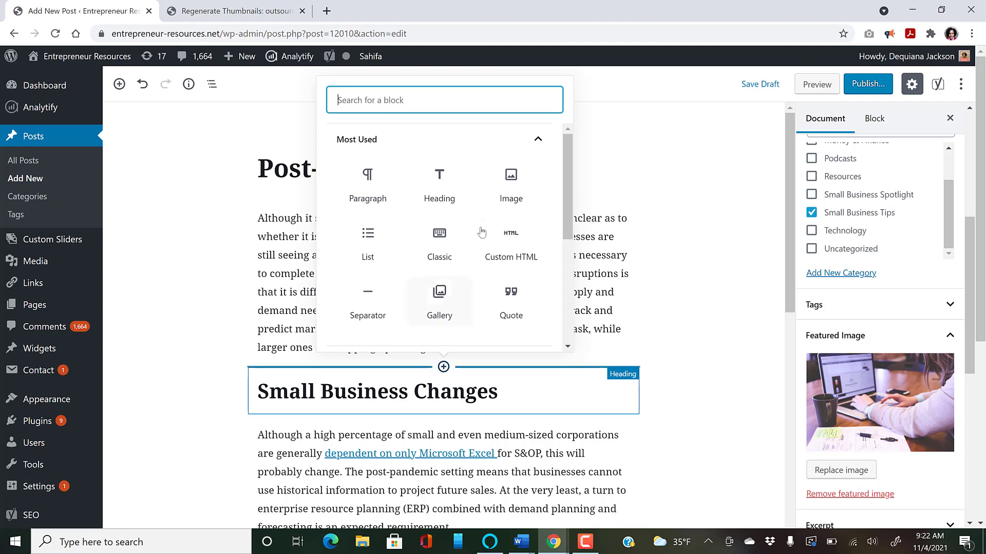
click(518, 198)
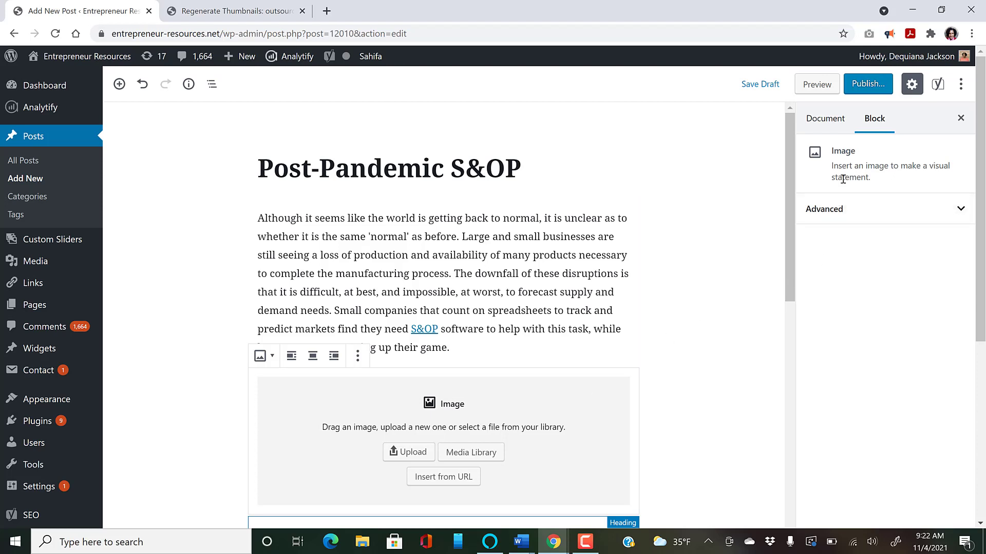
click(830, 120)
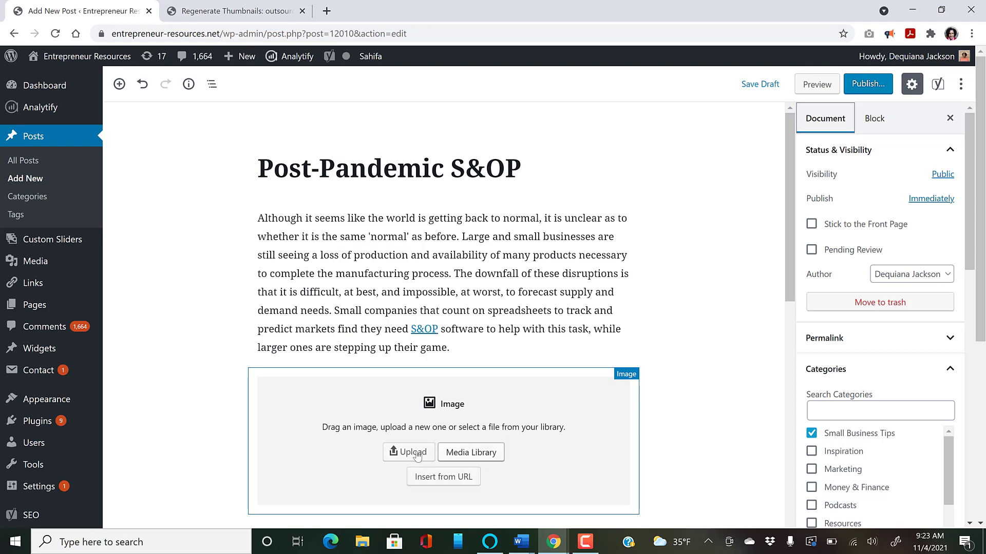
- Fill the Image block with the outsourcing-standard-operating-procedures laptop photo, found by searching the media library for "proc"
click(446, 453)
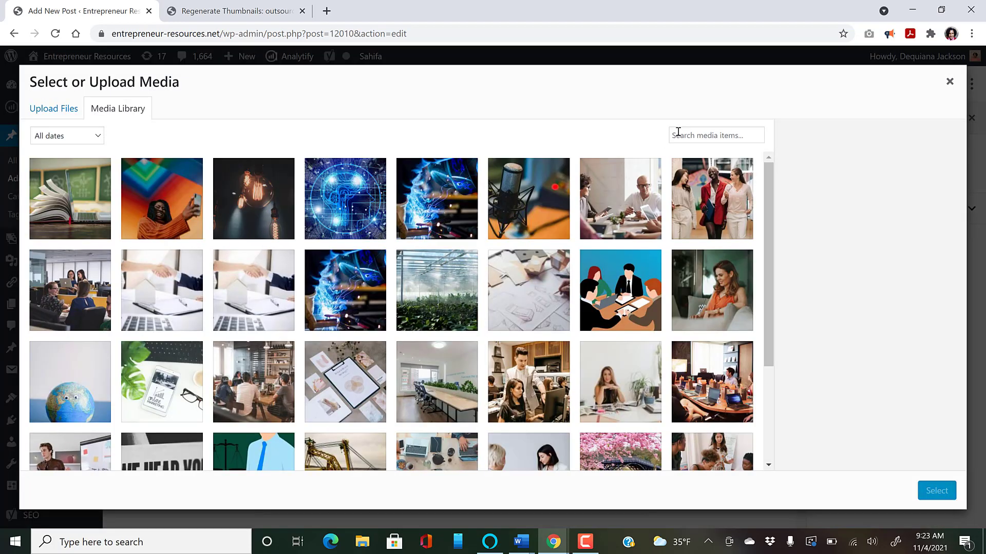
click(676, 134)
text(pro)
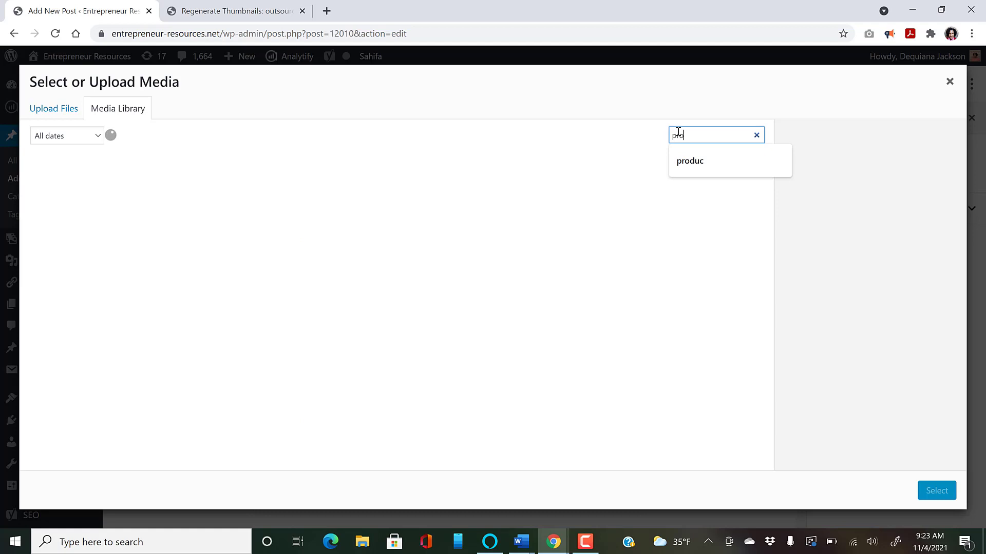
text(c)
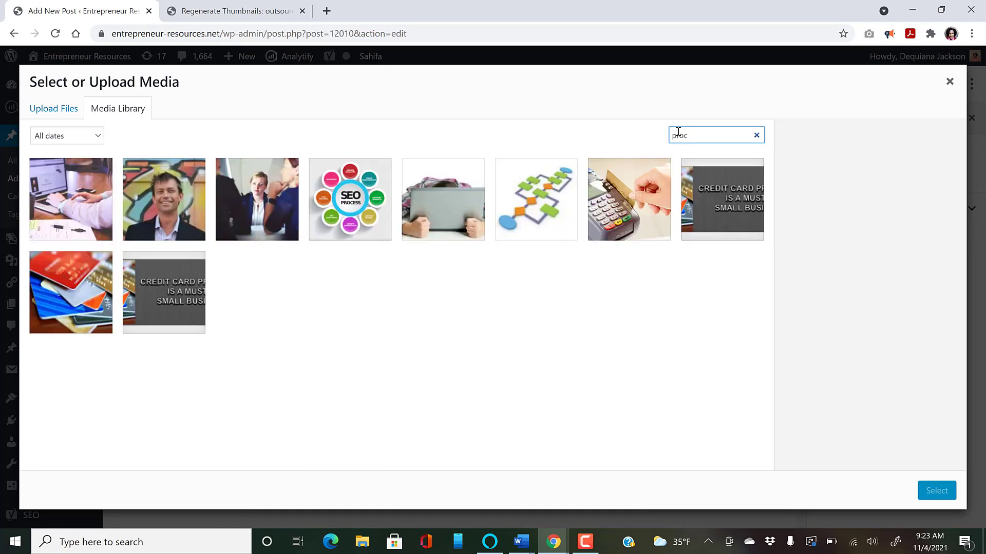
click(61, 204)
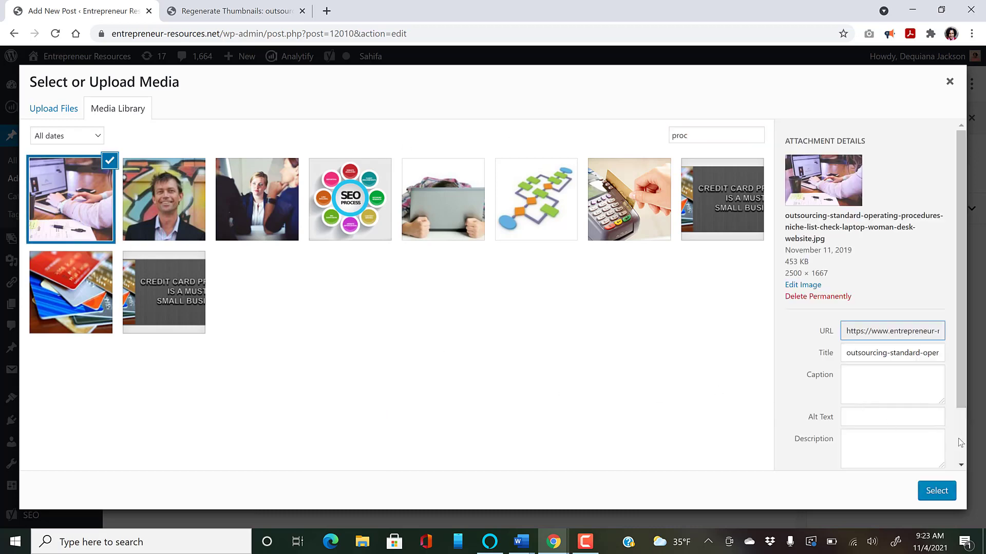
scroll(961, 442, down, 2)
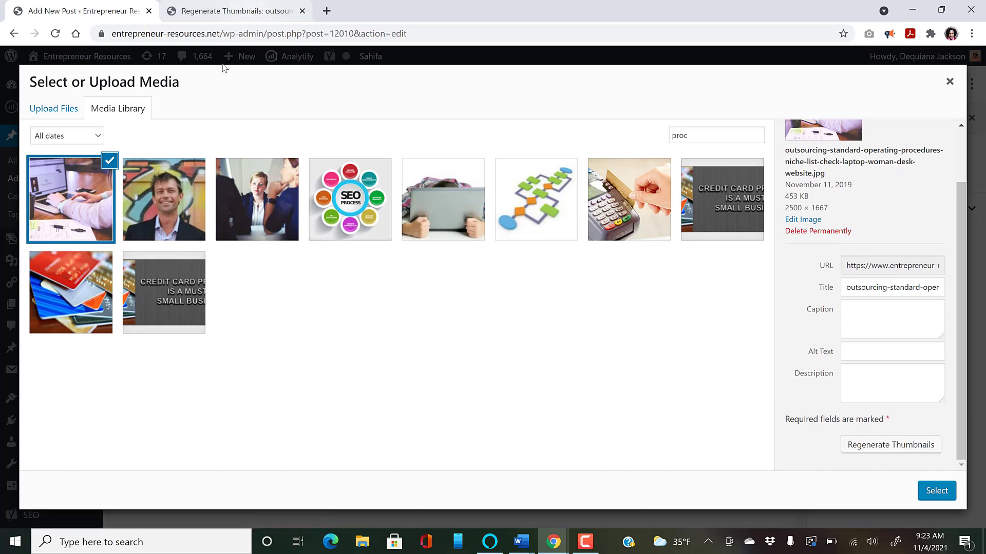
click(935, 491)
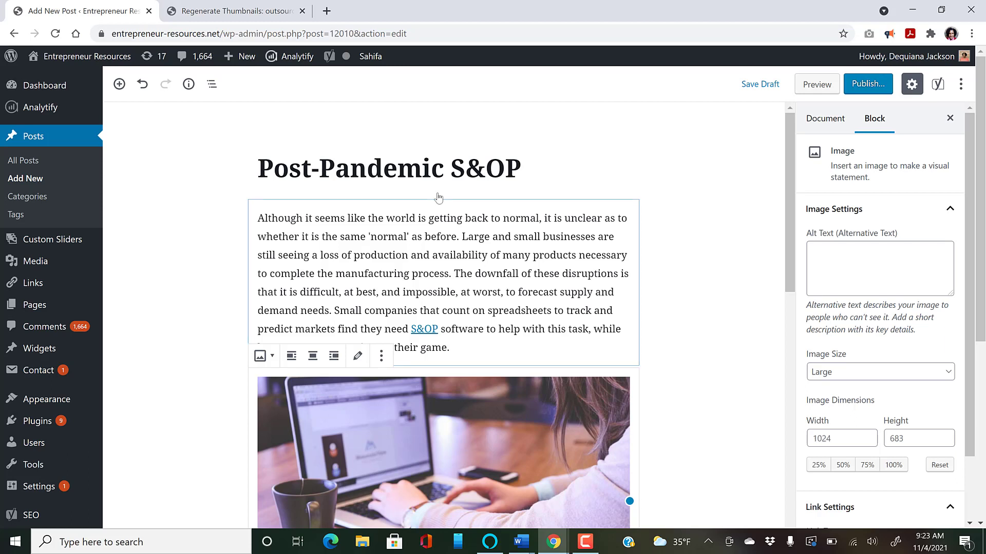
- Copy the post title "Post-Pandemic S&OP" into the laptop image's alt text
triple_click(414, 177)
key(ctrl+c)
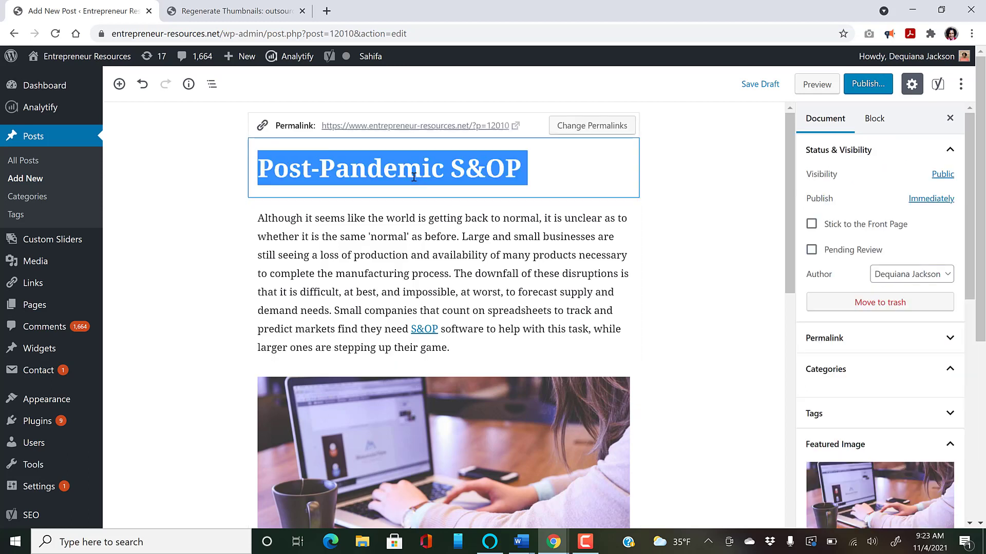
click(499, 402)
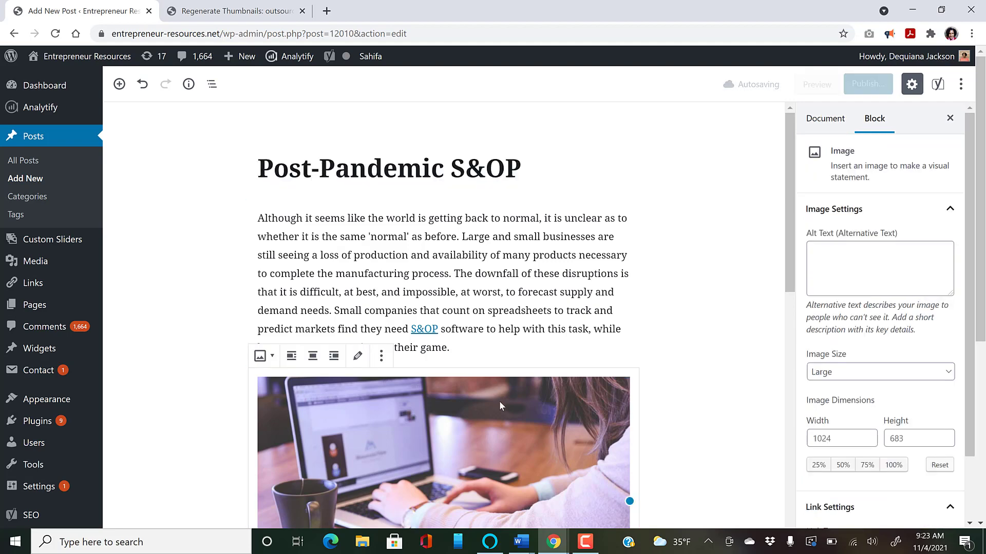
click(828, 276)
key(ctrl+v)
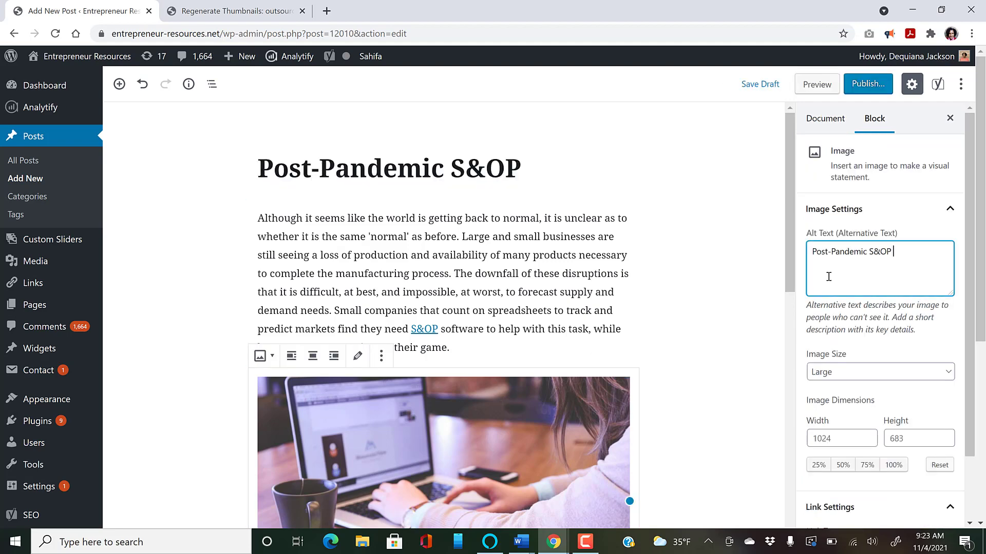
click(831, 305)
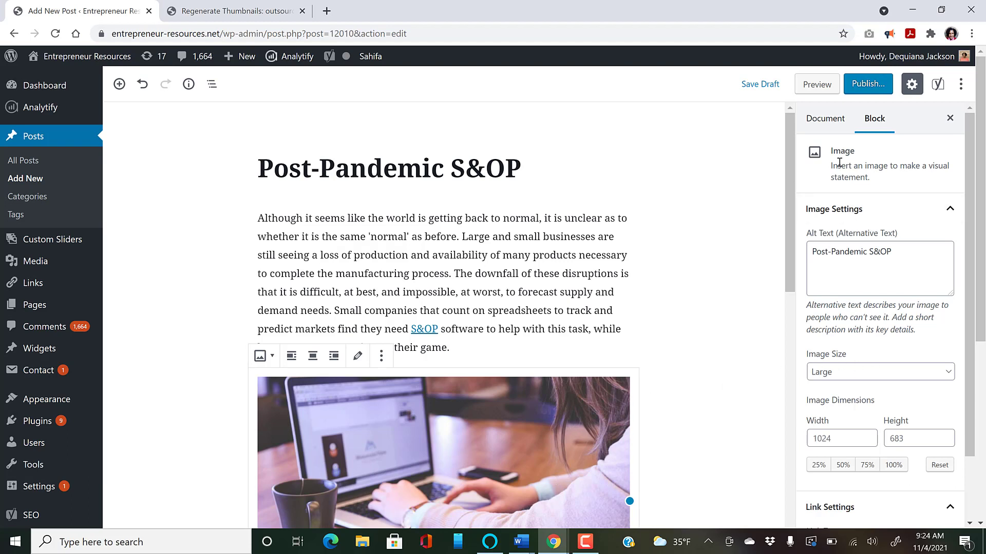
- Review the post's category and featured image in the document settings and expand the Tags section
click(811, 121)
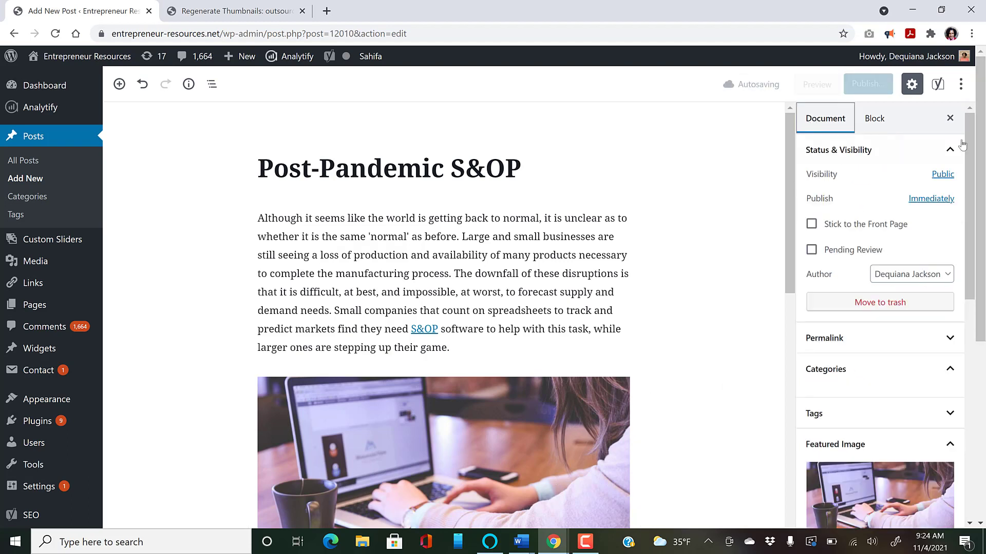
scroll(969, 161, down, 1)
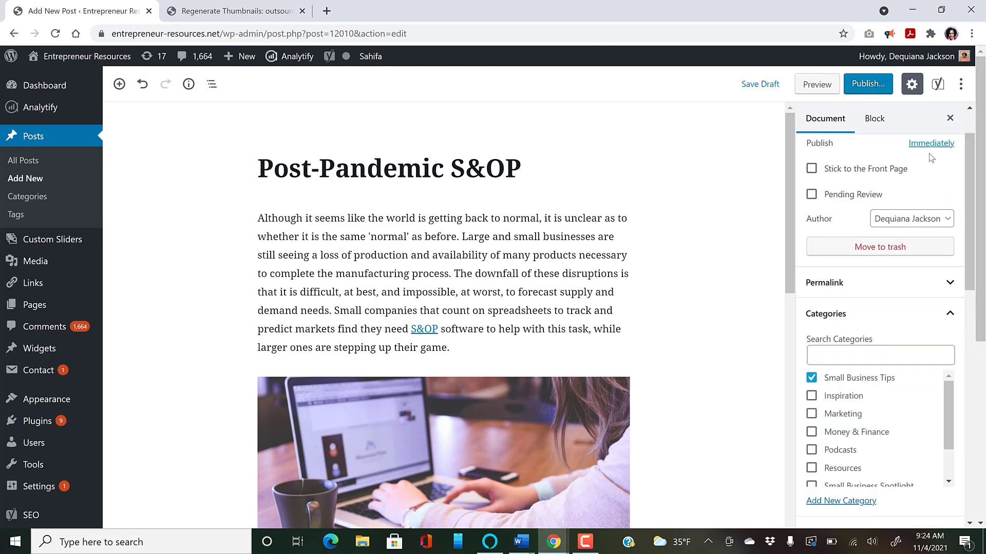
drag(969, 263, 969, 359)
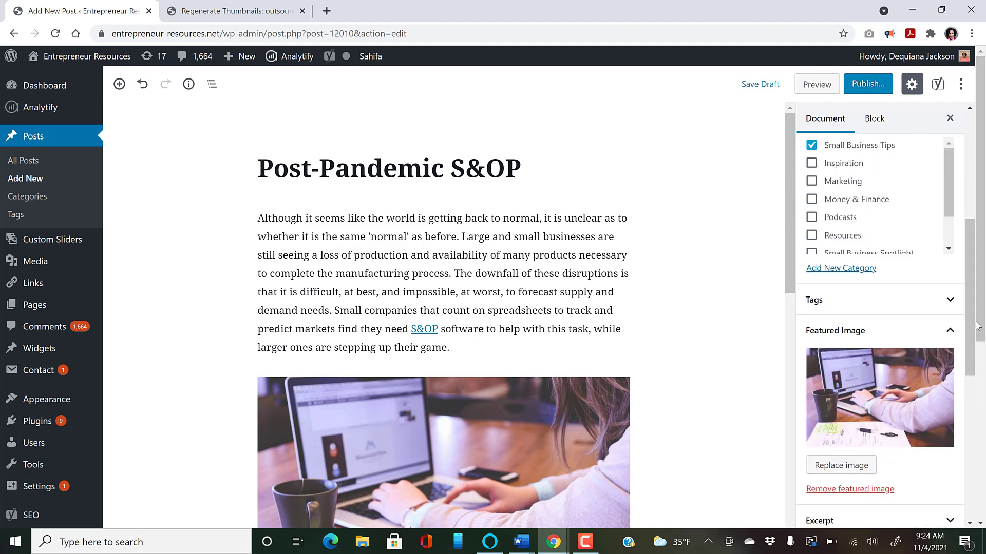
click(950, 301)
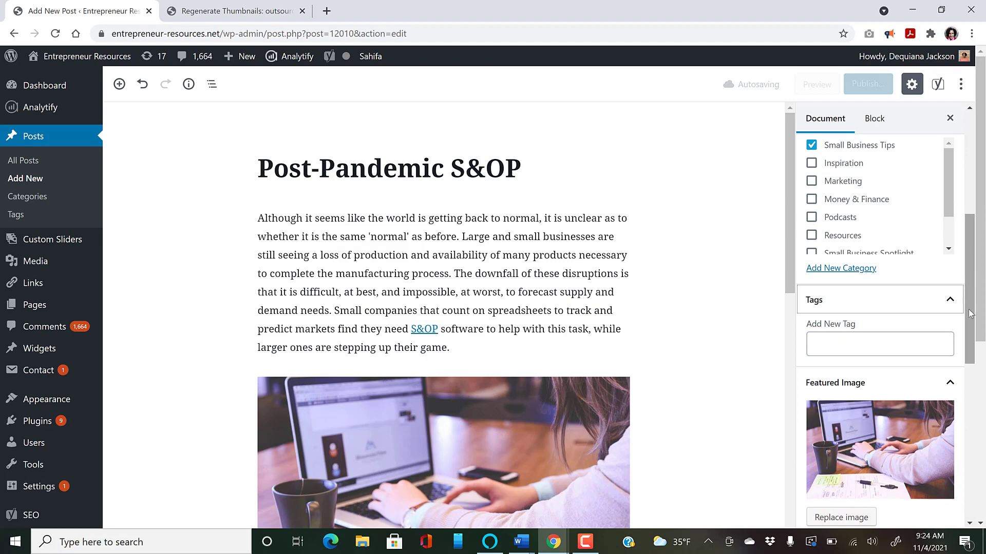
drag(969, 314, 971, 244)
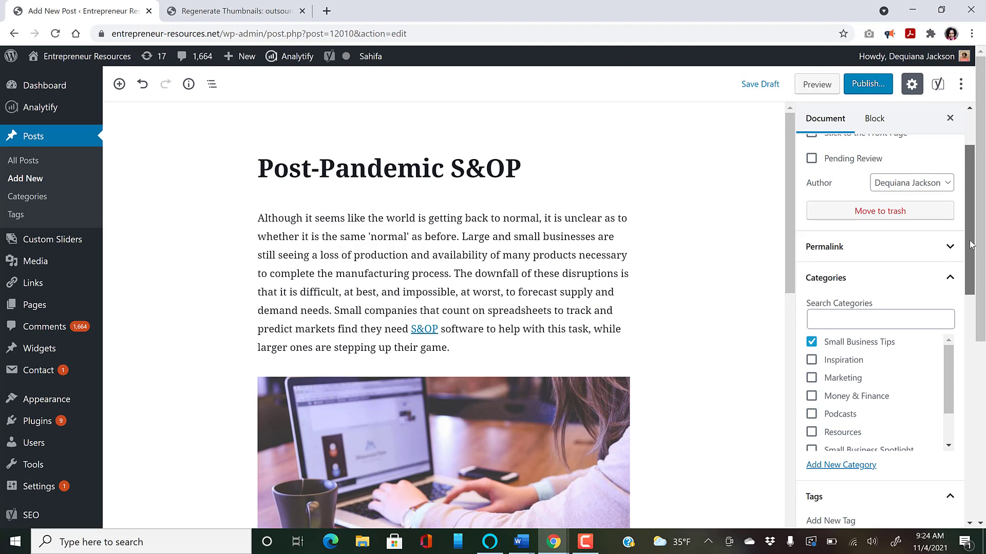
- Open the post's Yoast SEO settings and save the draft
drag(970, 244, 980, 202)
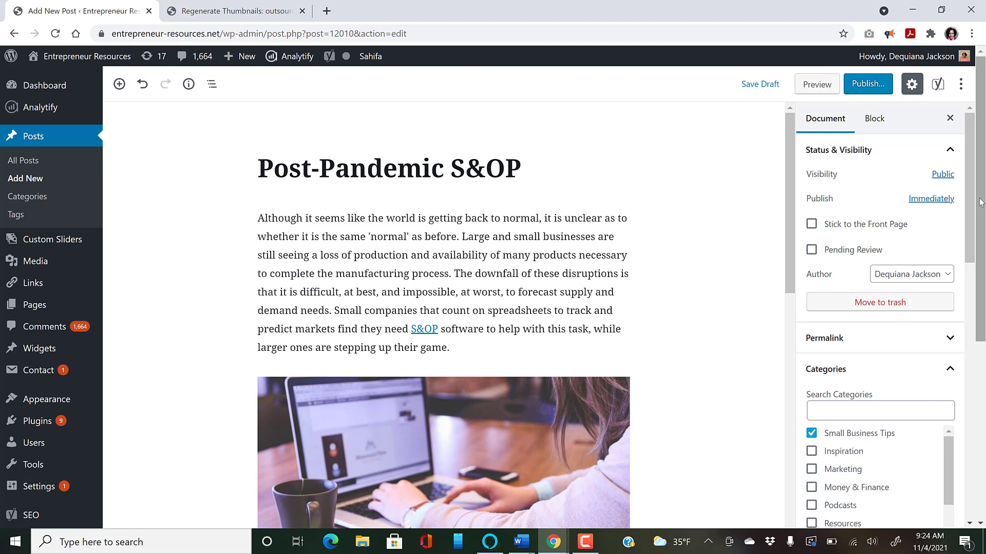
click(937, 87)
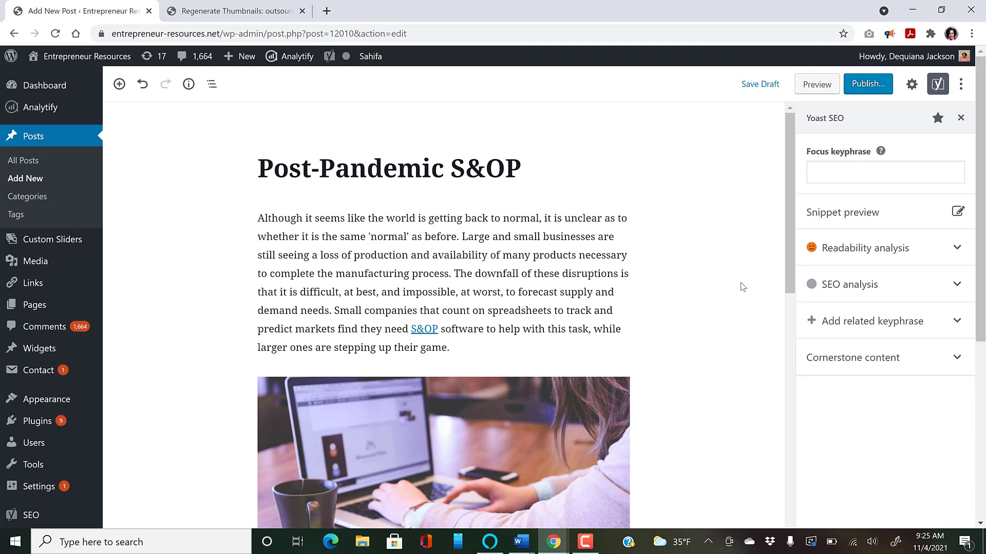
key(ctrl+s)
- Search the page for "S&OP" to check it as a possible focus keyphrase
key(ctrl+f)
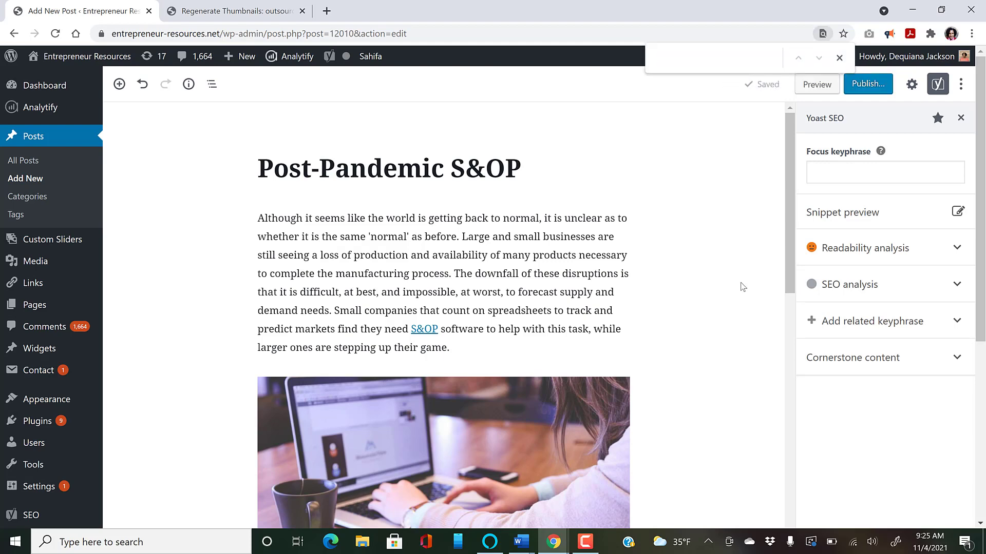
text(s)
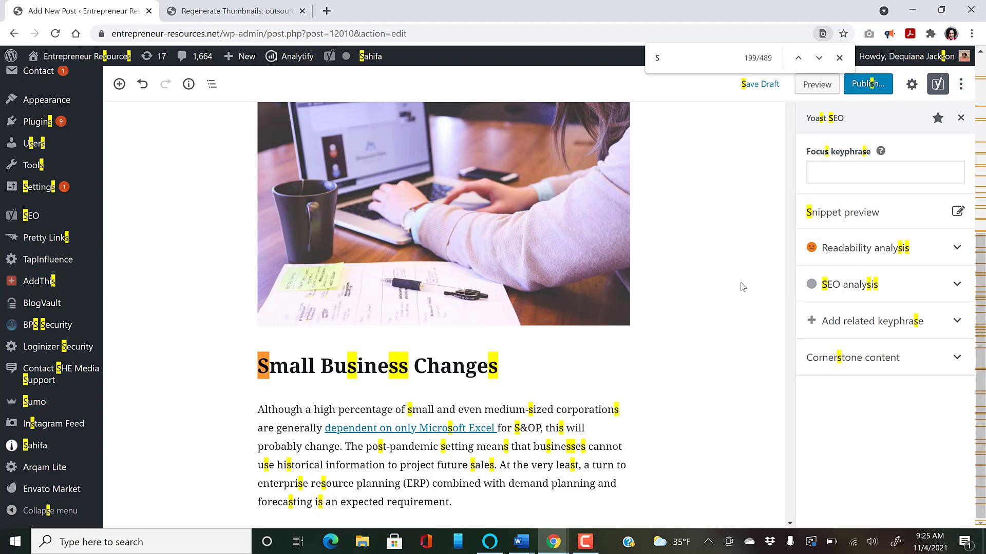
text(&)
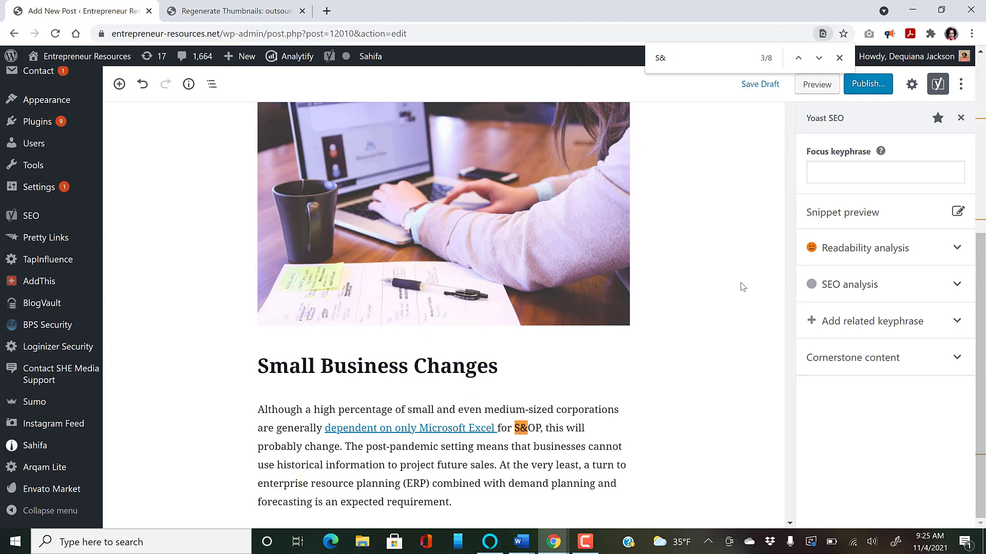
text(OP)
- Extend the page search to "post-pandemic S&OP" and step through its matches
text(post)
text(-pande)
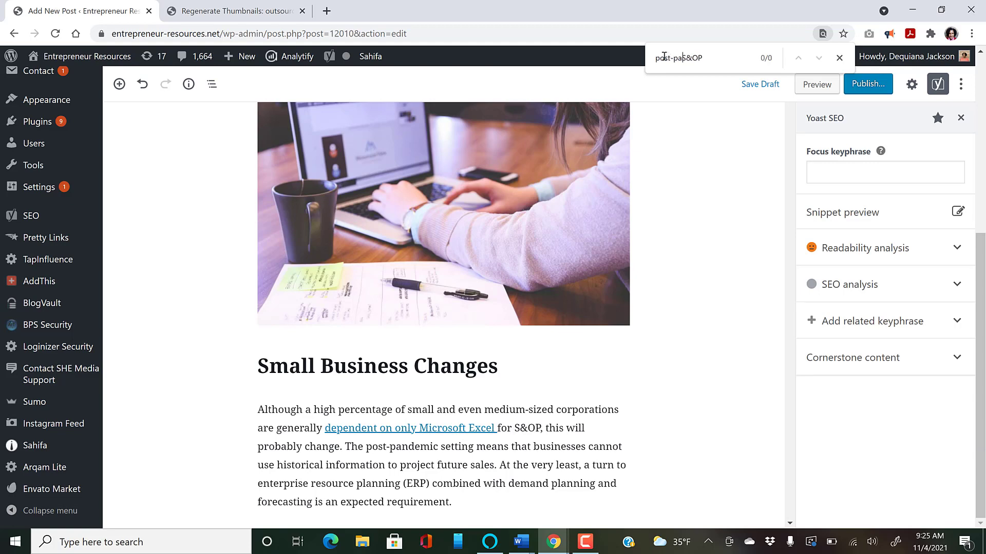
text(mic)
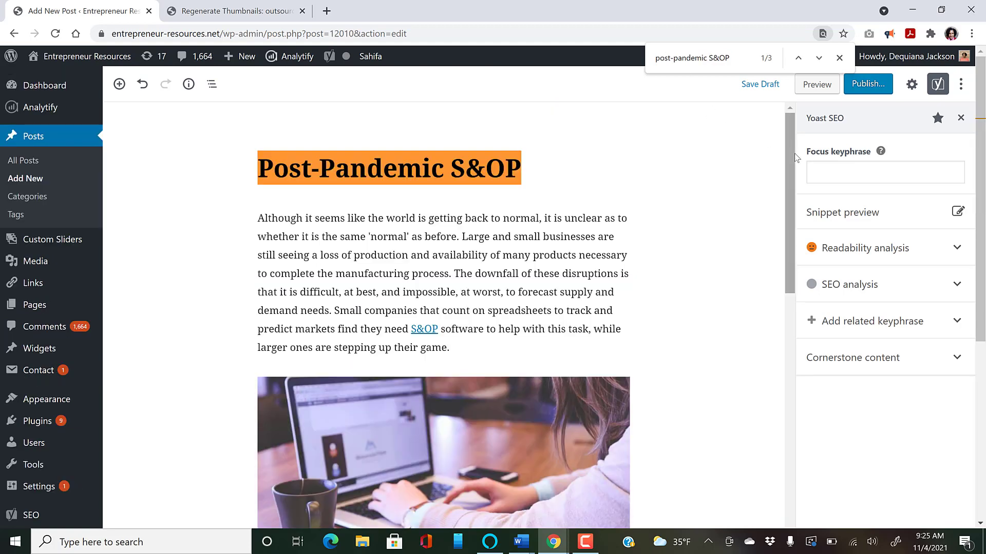
click(819, 59)
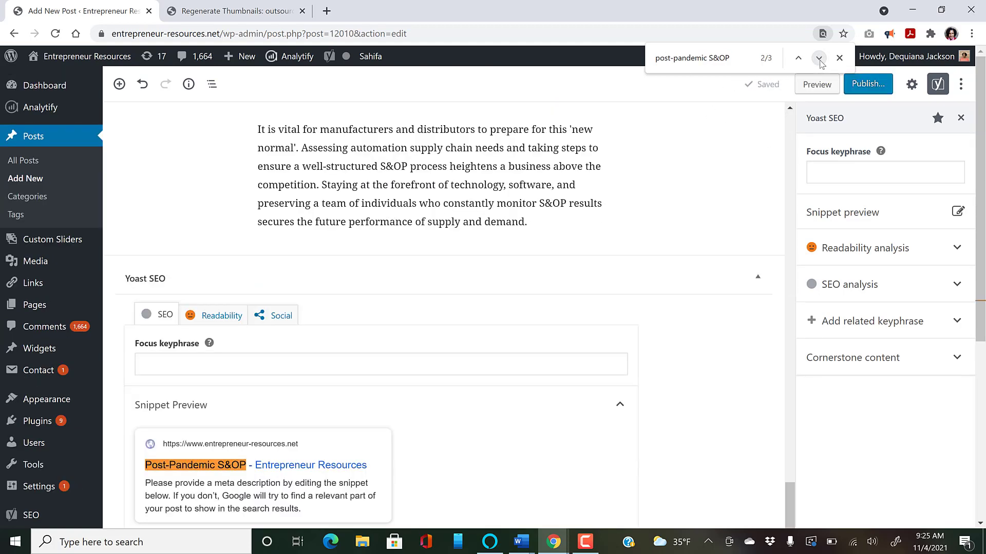
click(819, 58)
click(819, 59)
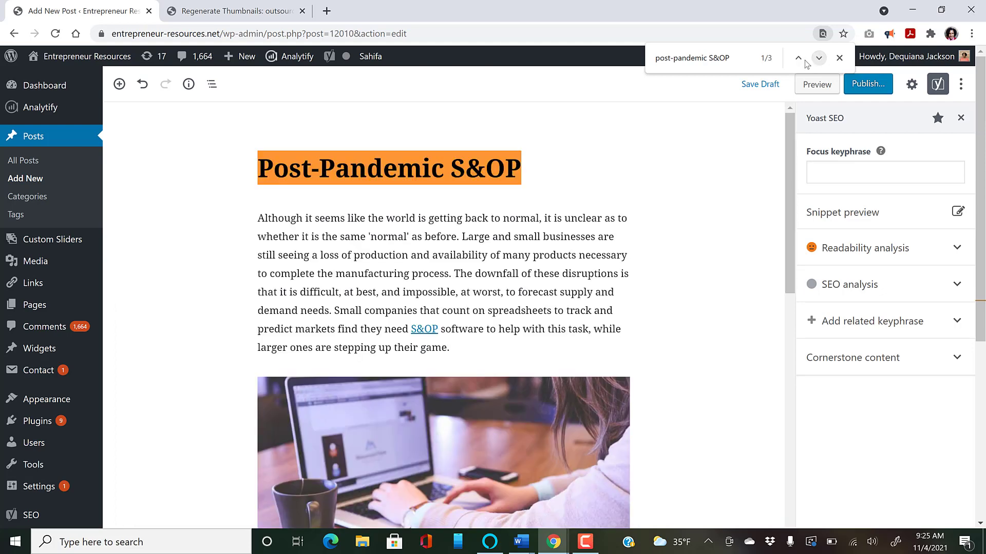
- Shorten the page search term back to "S&OP"
click(725, 59)
key(BackSpace)
key(BackSpace)
key(BackSpace)
key(BackSpace)
key(BackSpace)
key(BackSpace)
key(BackSpace)
key(BackSpace)
key(BackSpace)
key(BackSpace)
key(BackSpace)
key(BackSpace)
key(BackSpace)
key(BackSpace)
key(BackSpace)
text(S)
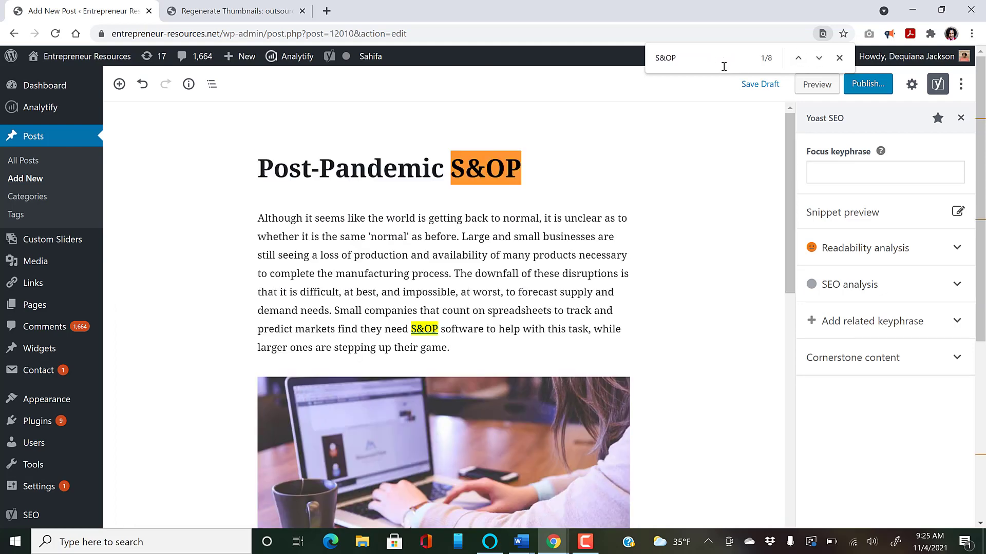
- Copy "S&OP" from the page search into the Yoast focus keyphrase and close the search
drag(687, 59, 621, 66)
key(ctrl+c)
key(BackSpace)
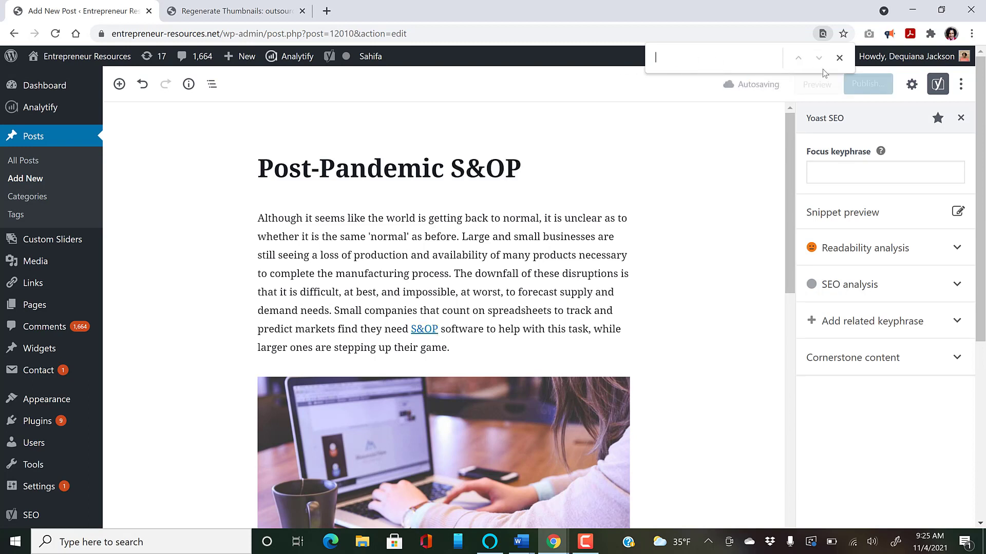
click(838, 58)
click(815, 175)
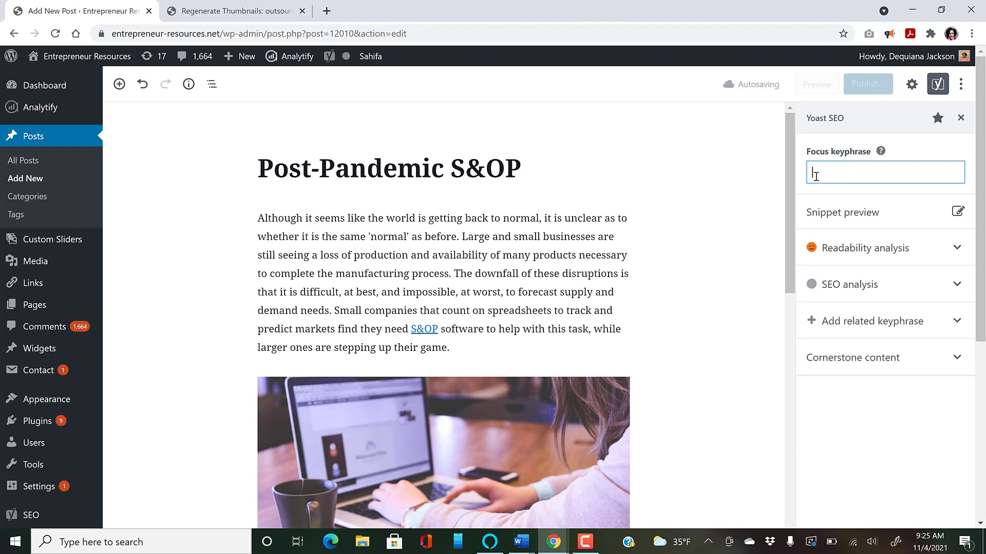
key(ctrl+v)
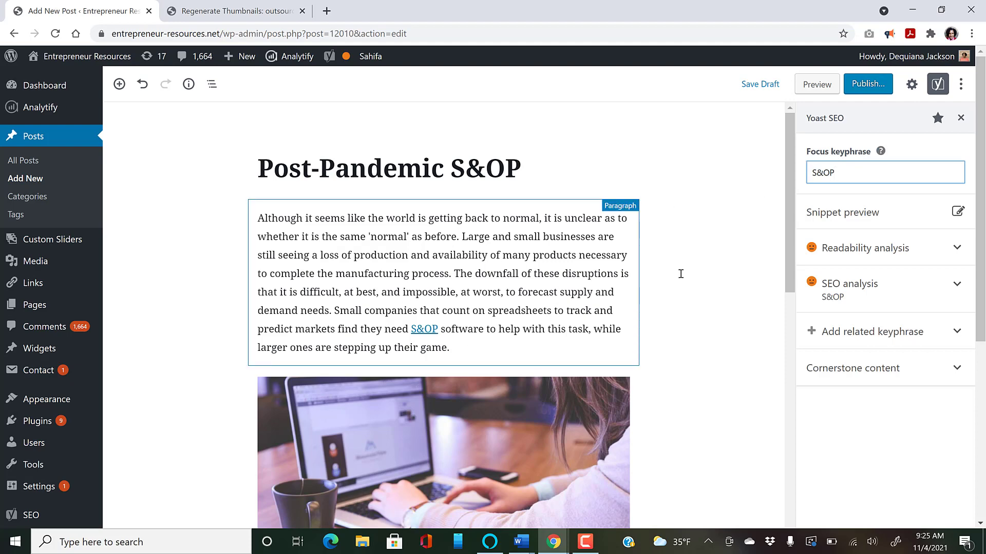
- Examine the SEO title, slug and meta description fields in the Yoast snippet preview, leaving them unedited
click(838, 220)
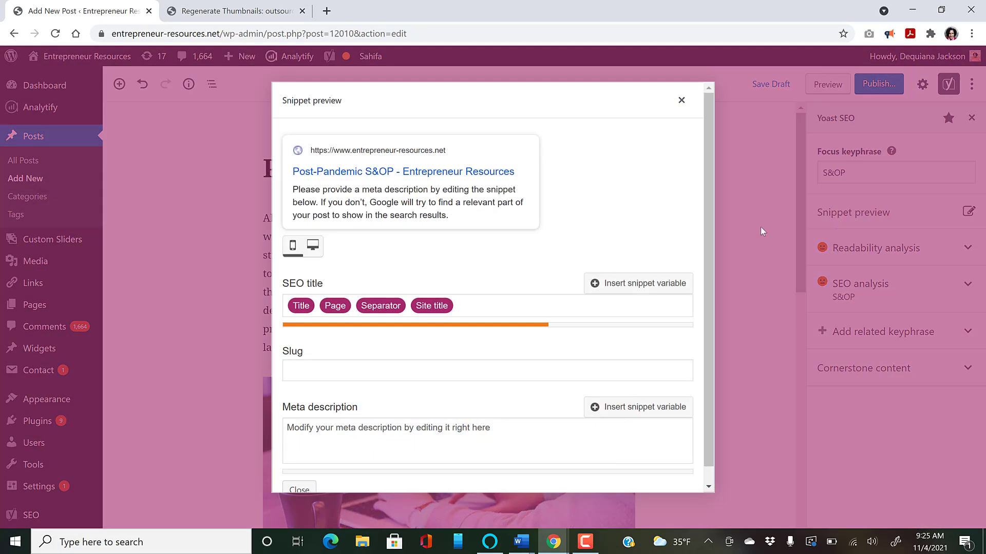
scroll(707, 308, down, 1)
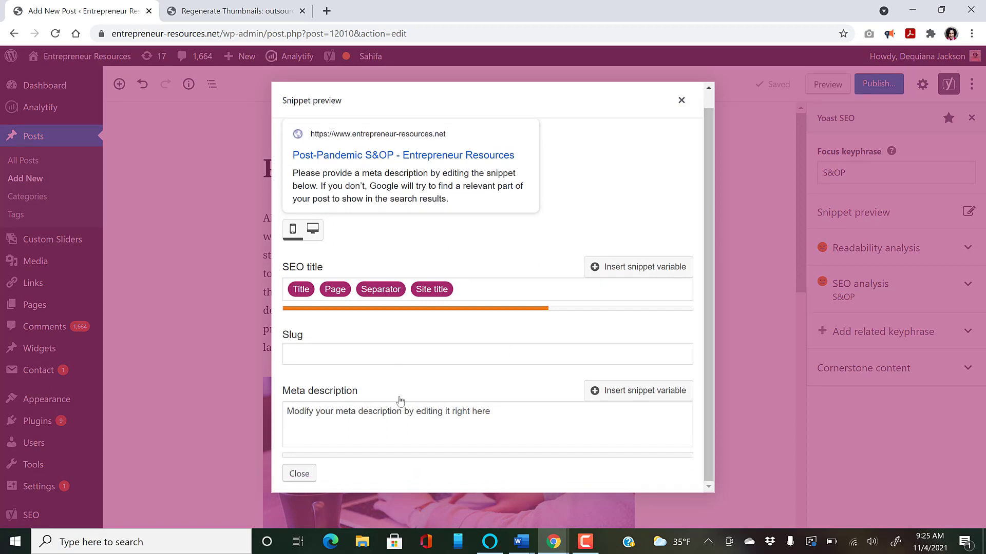
click(364, 413)
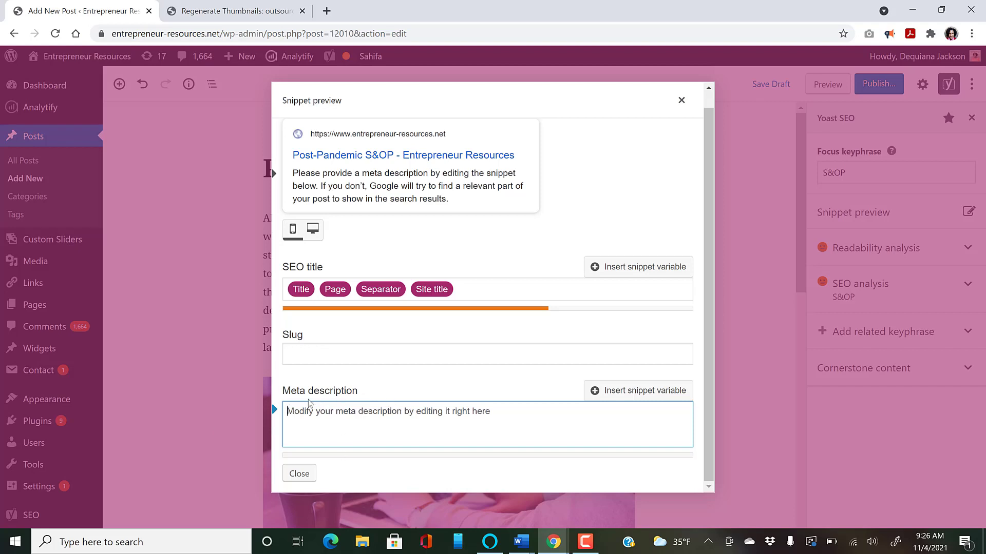
click(244, 370)
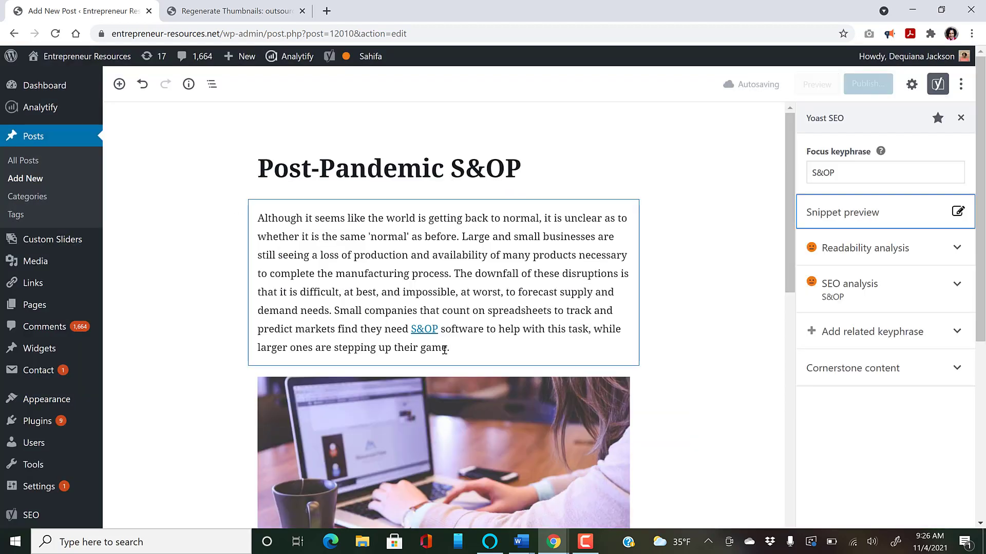
- Copy the introduction's last sentence, starting "Small companies that count on spreadsheets", into the snippet's meta description
drag(473, 345, 335, 311)
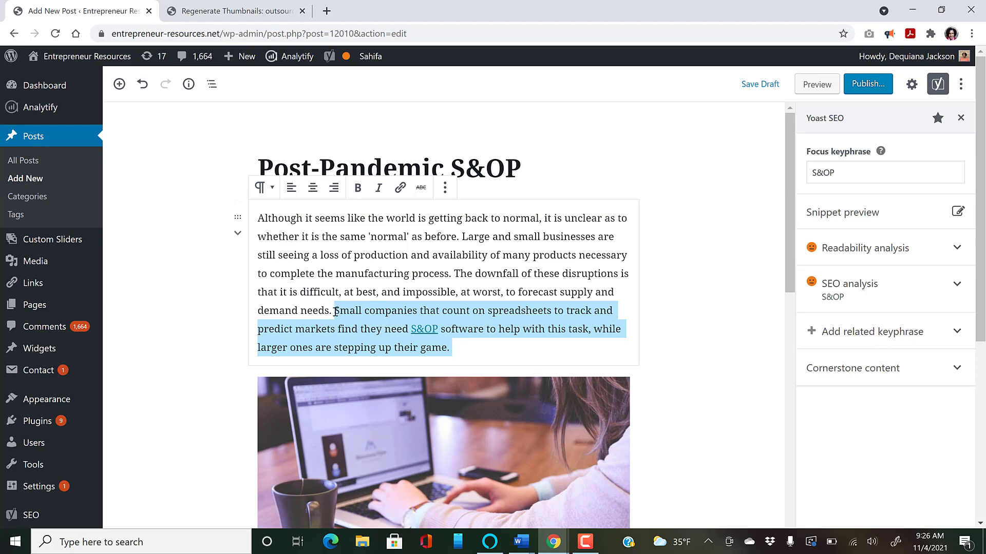
click(446, 333)
drag(439, 331, 408, 330)
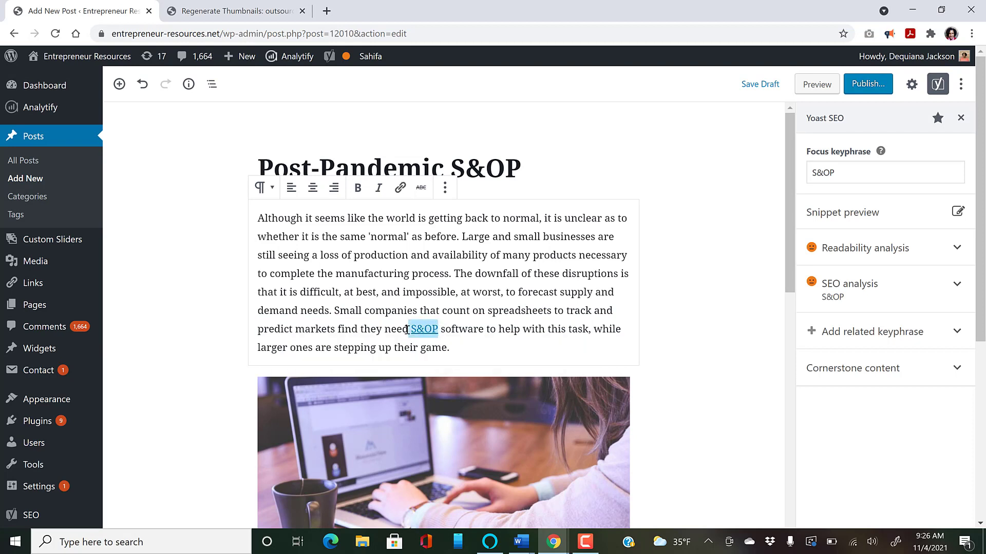
click(376, 312)
mouse_move(334, 312)
mouse_down()
mouse_move(449, 345)
mouse_move(339, 313)
mouse_up()
click(452, 346)
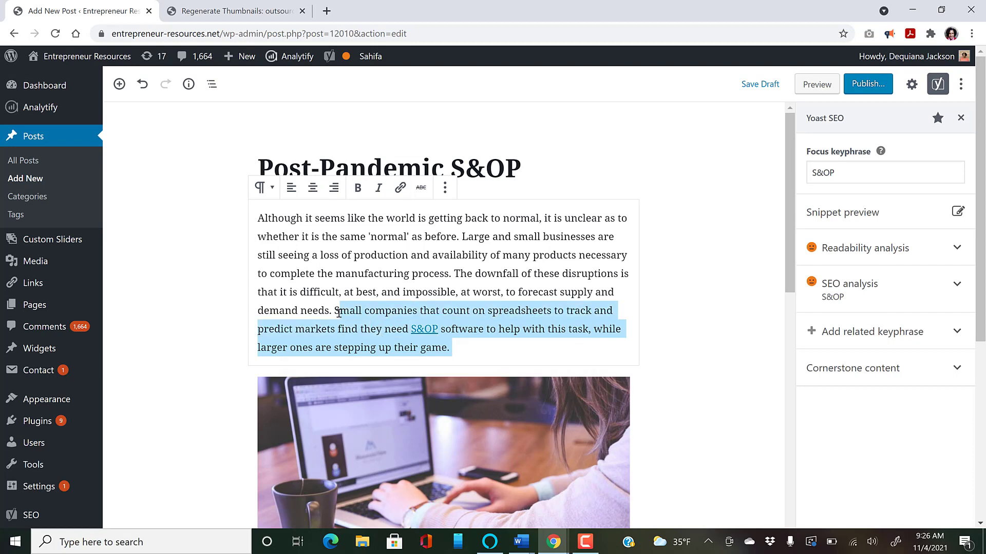
drag(337, 312, 336, 311)
key(ctrl+c)
click(862, 206)
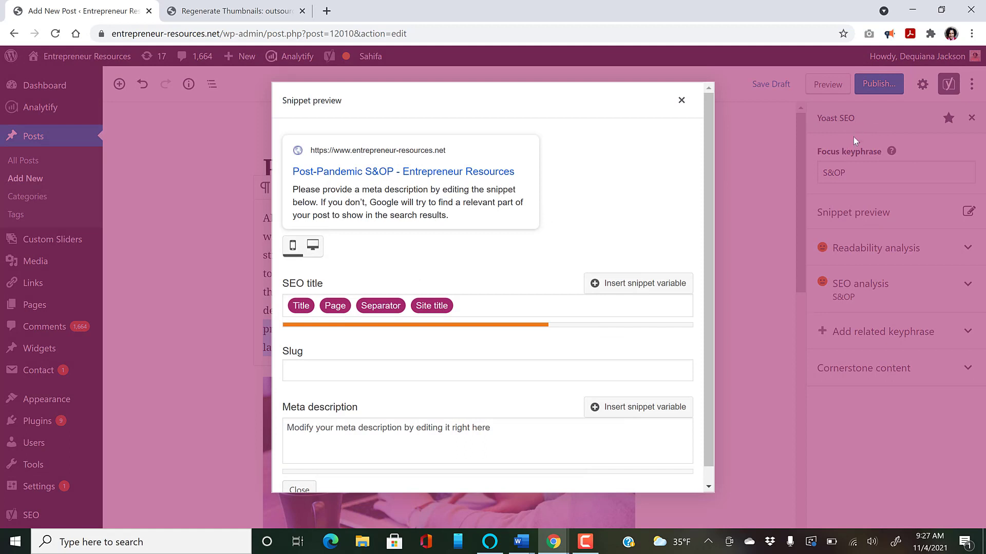
click(415, 451)
key(ctrl+v)
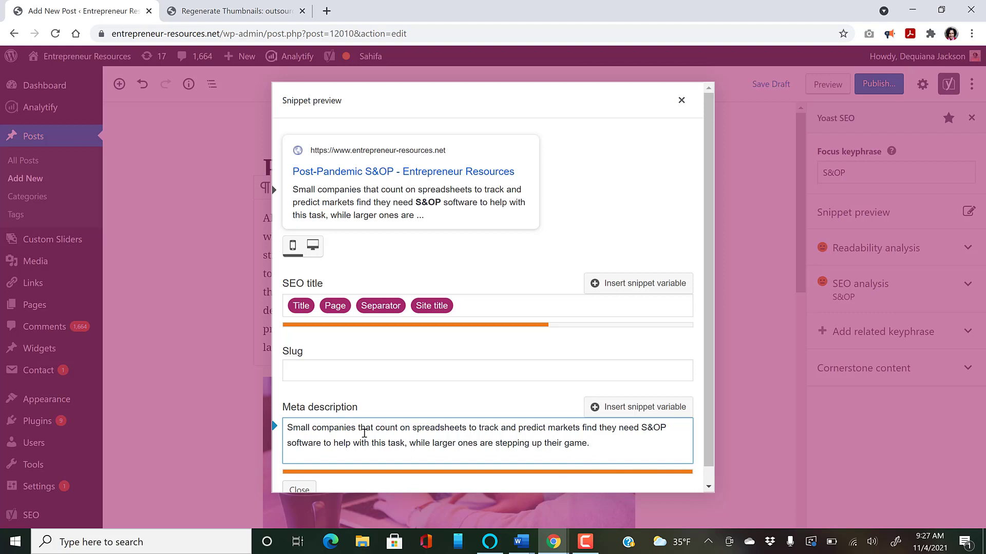
- Split the meta description into two sentences, replacing ", while larger" after "this task" with ". Larger"
click(404, 444)
text(.)
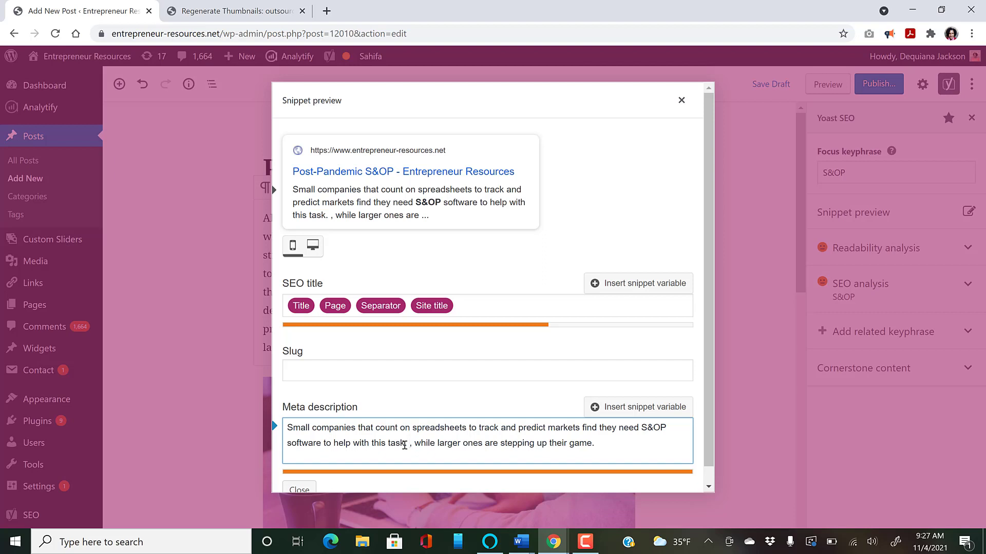
key(shift+Right)
key(shift+Right)
key(shift+Right)
key(shift+Right)
key(shift+Right)
key(shift+Right)
key(shift+Right)
key(shift+Right)
key(shift+Right)
text(L)
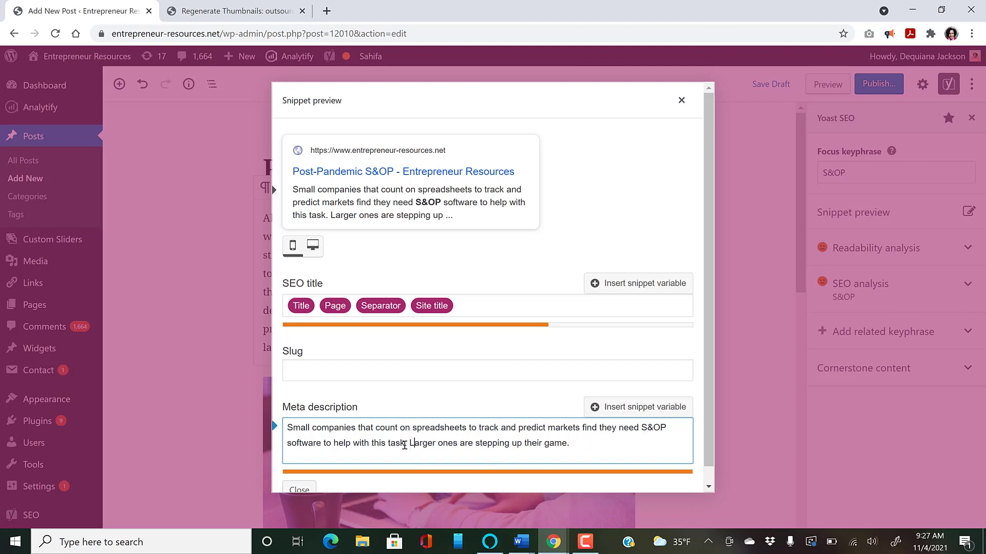
- Shorten the meta description's ending to "Larger ones are stepping up." and close the snippet preview
key(End)
key(BackSpace)
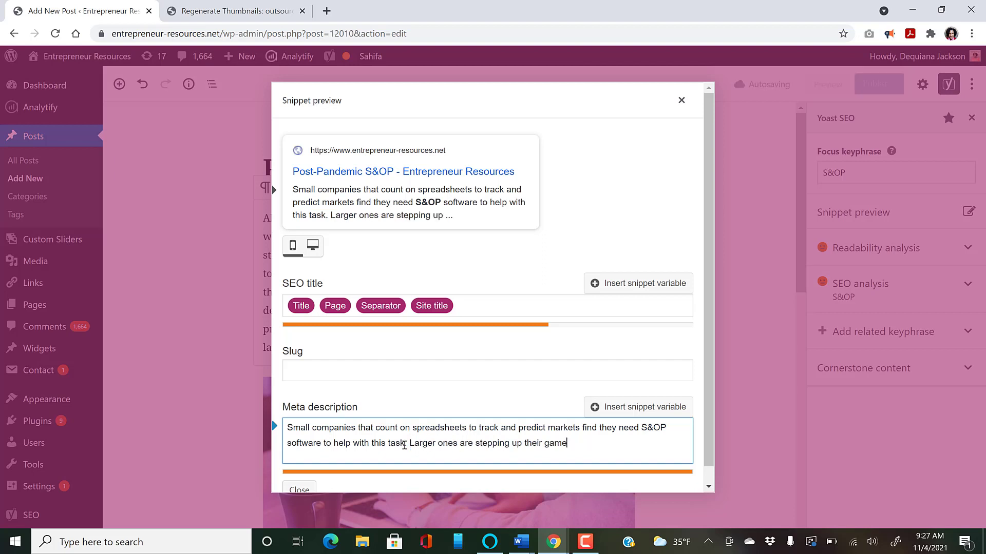
key(BackSpace)
key(BackSpace)
key(BackSpace)
key(BackSpace)
key(BackSpace)
key(BackSpace)
key(BackSpace)
key(BackSpace)
key(BackSpace)
key(BackSpace)
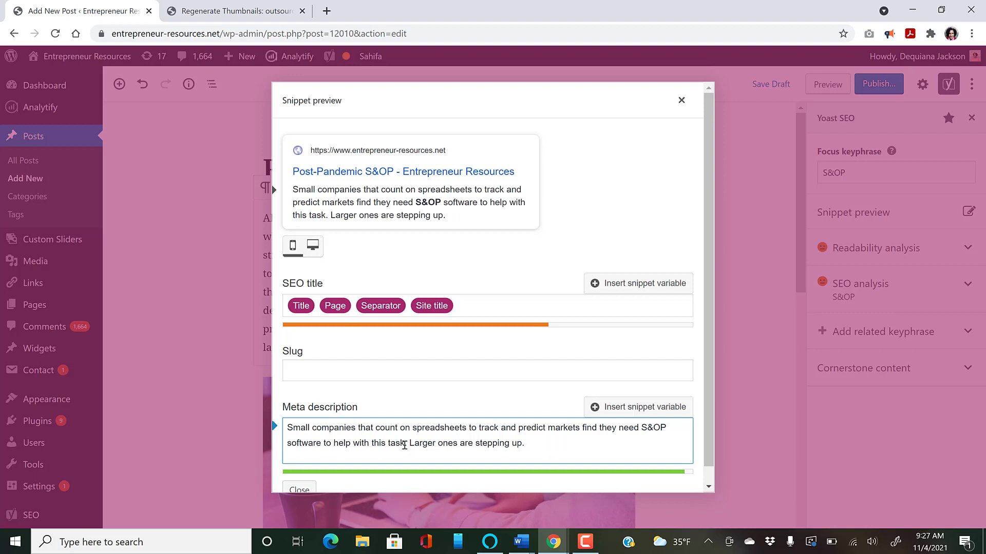
click(709, 475)
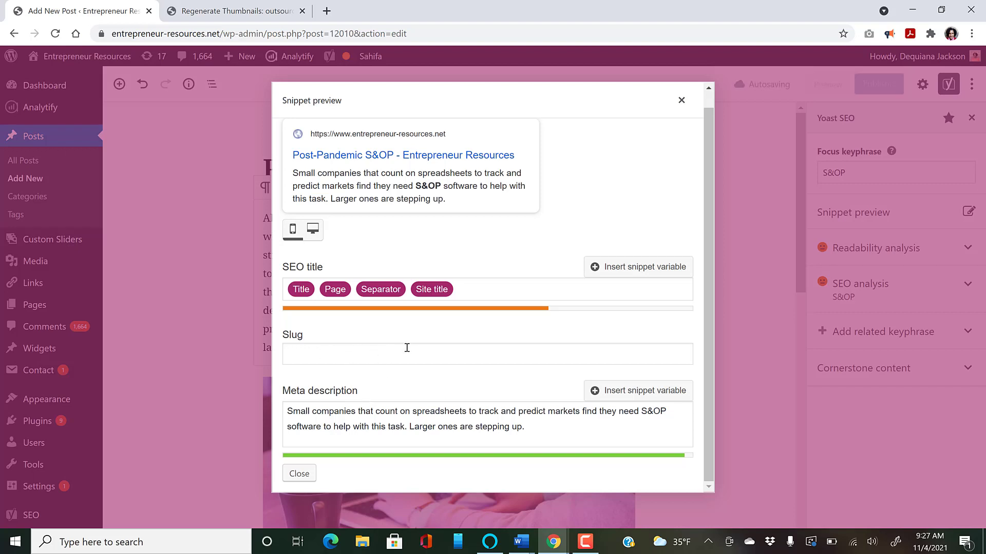
click(300, 474)
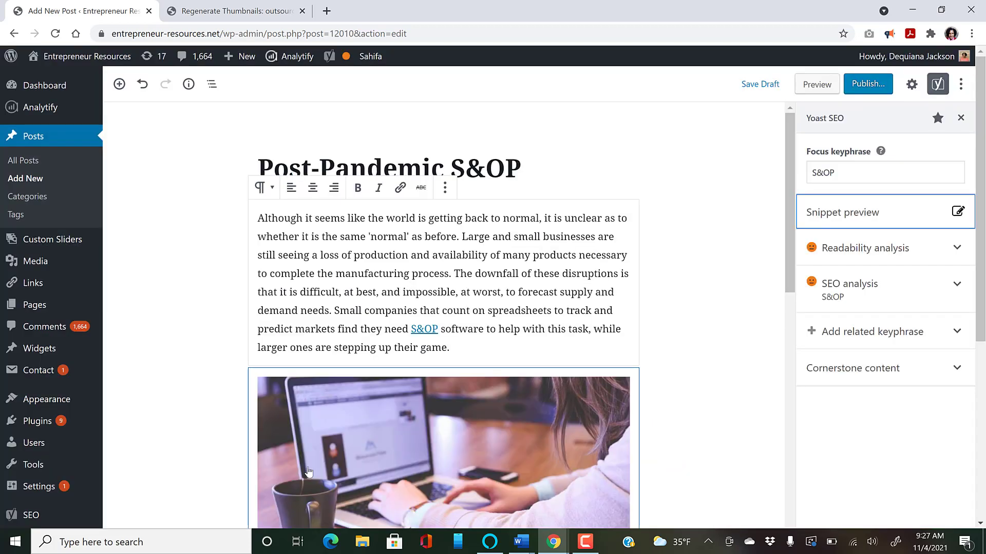
click(697, 282)
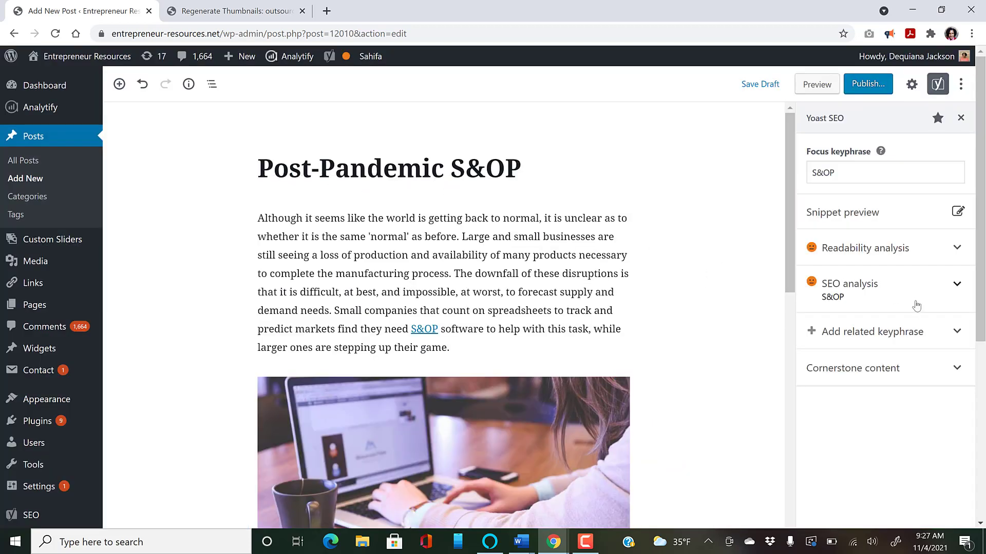
- Review the problems, improvements and good results in the Yoast readability analysis, then collapse it
click(957, 248)
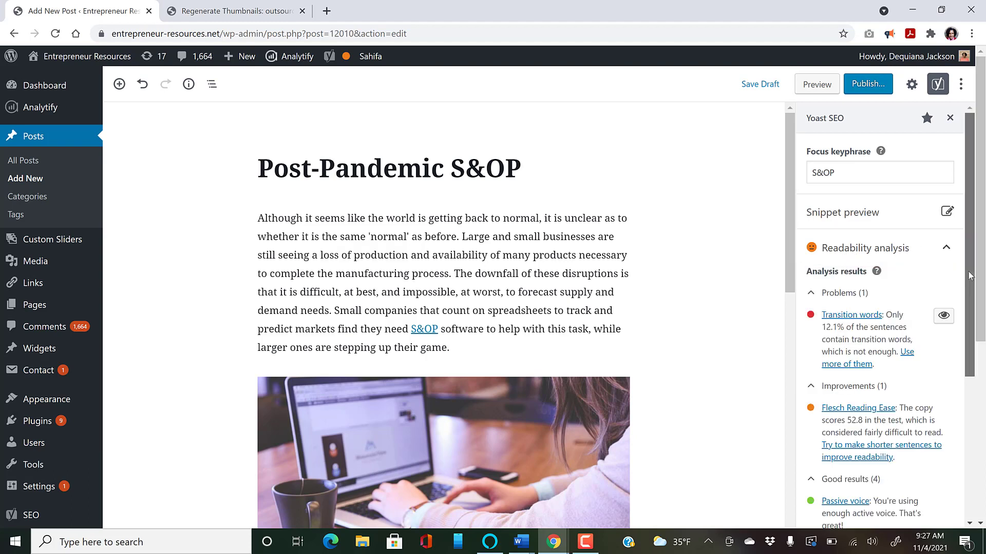
scroll(963, 320, down, 2)
scroll(963, 320, down, 1)
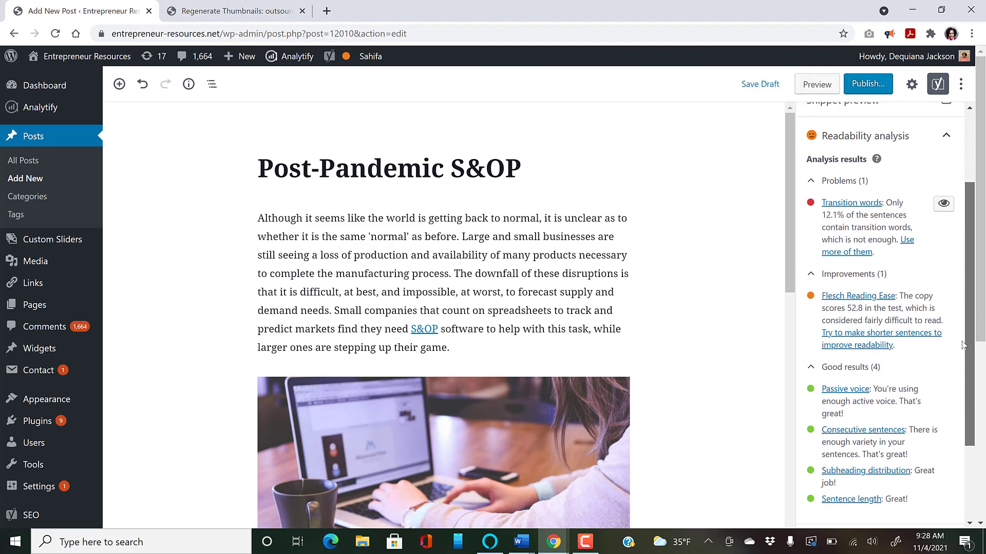
scroll(963, 349, down, 1)
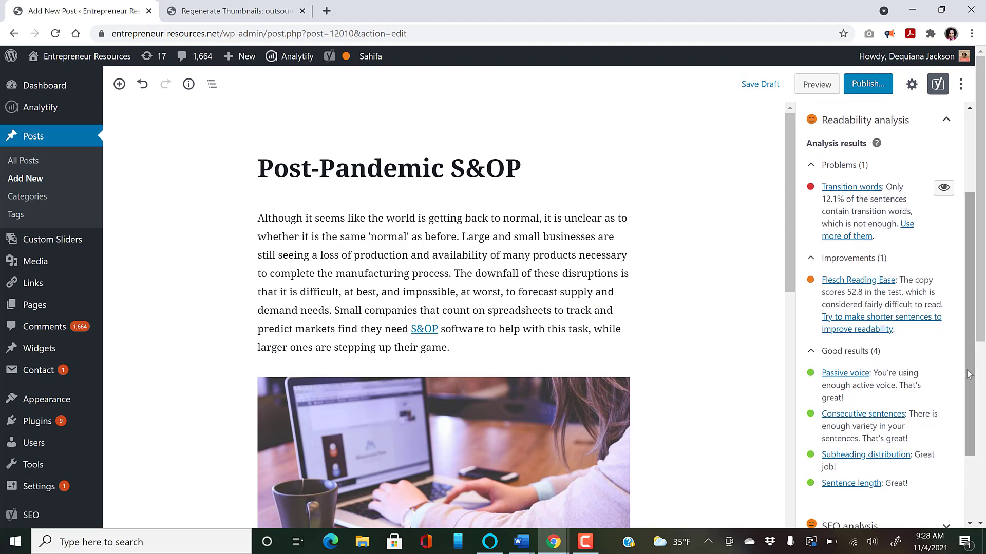
scroll(966, 384, up, 3)
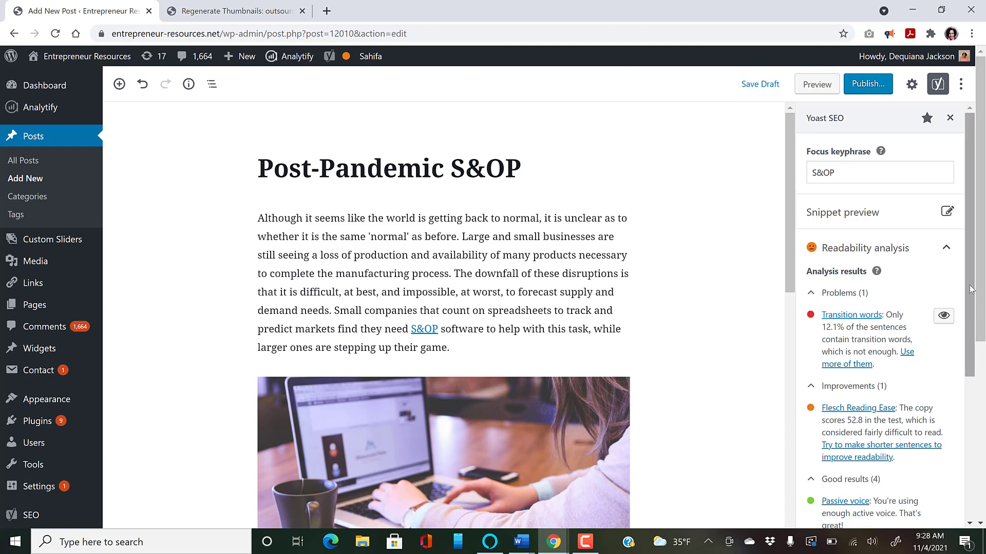
click(812, 293)
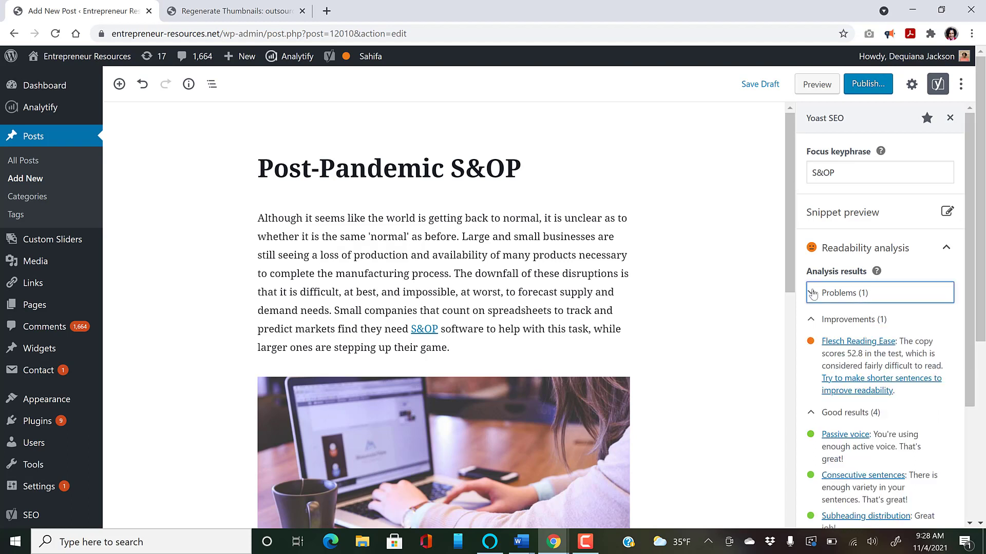
click(948, 249)
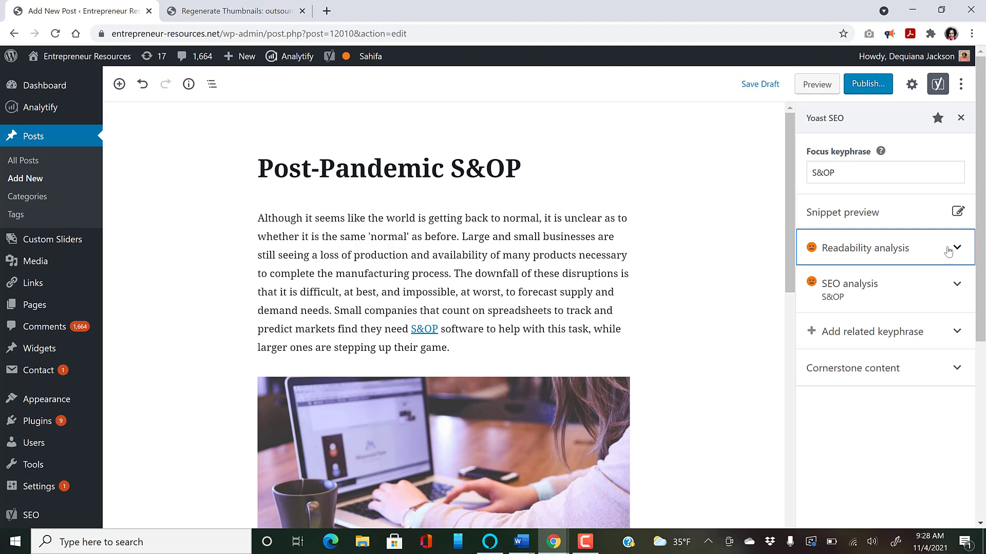
- Review the problems, improvements and good results in the Yoast SEO analysis for the S&OP keyphrase, then collapse it
click(955, 291)
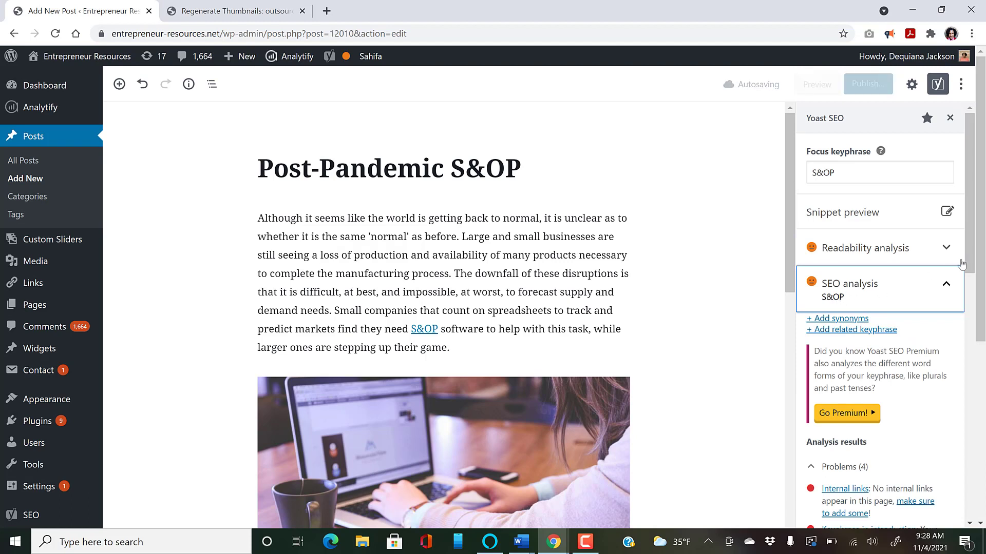
scroll(973, 284, down, 2)
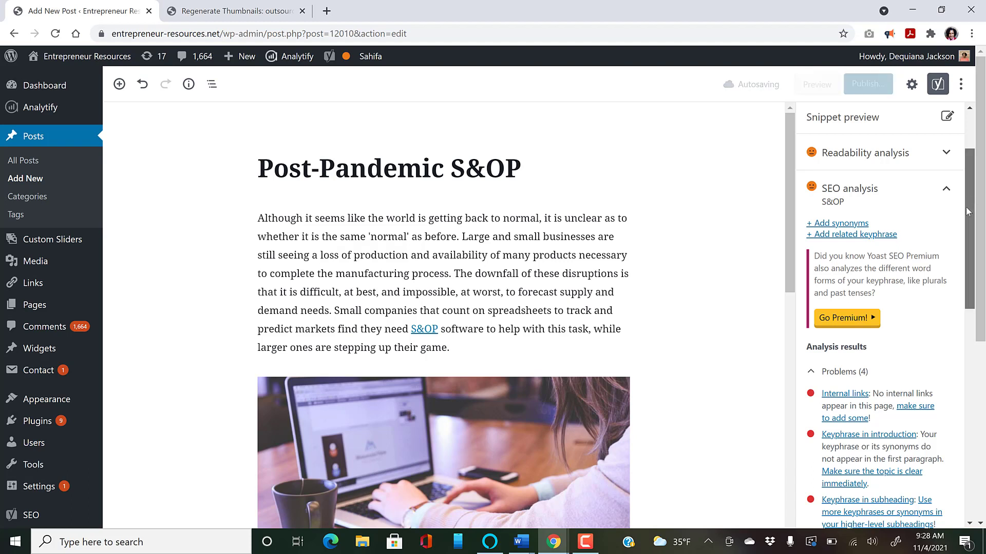
drag(966, 208, 981, 250)
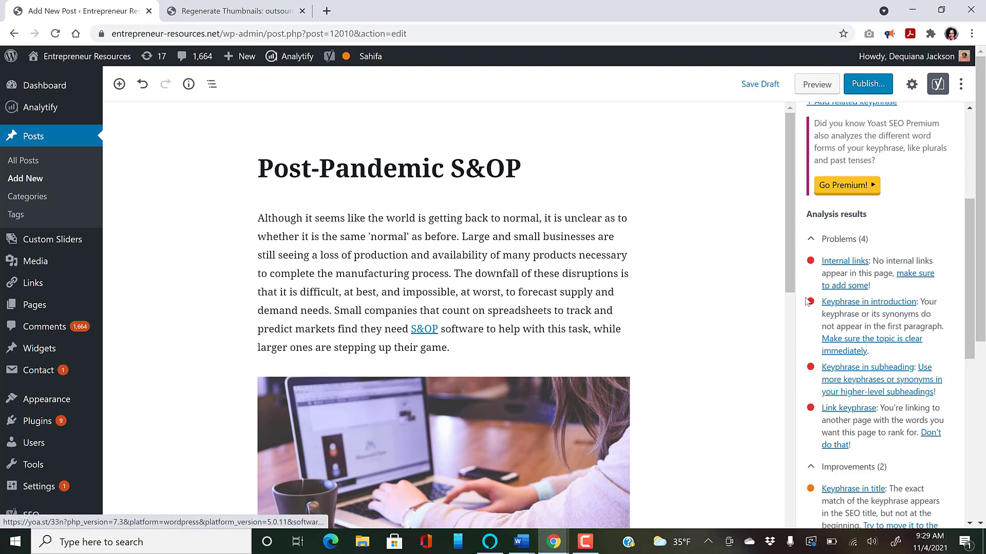
drag(790, 285, 747, 551)
scroll(752, 527, up, 20)
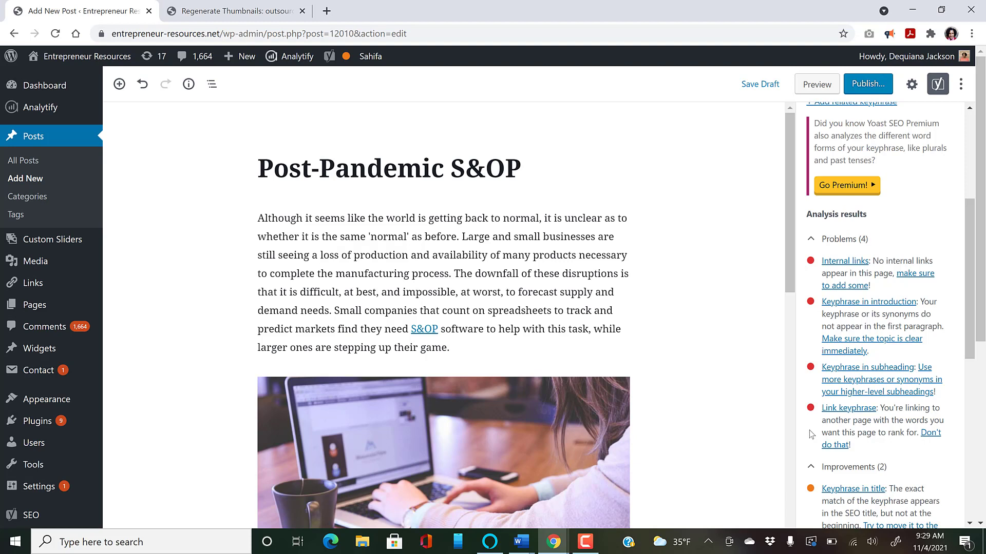
key(ctrl+s)
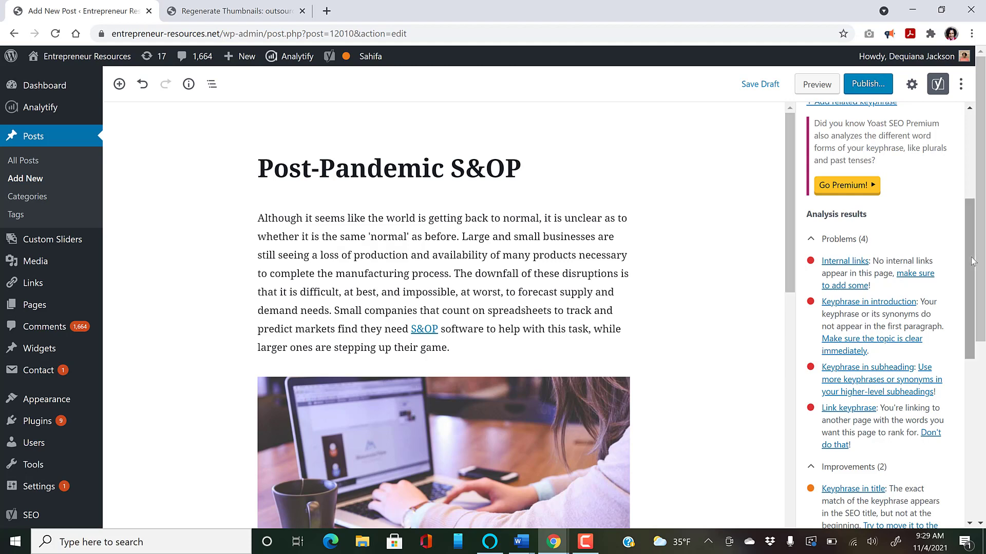
drag(972, 261, 962, 327)
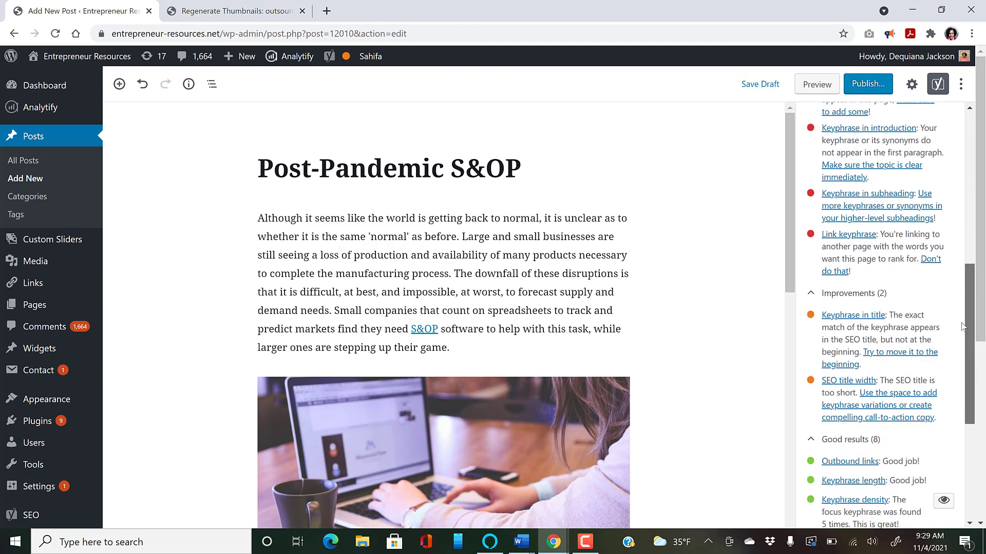
scroll(963, 327, down, 2)
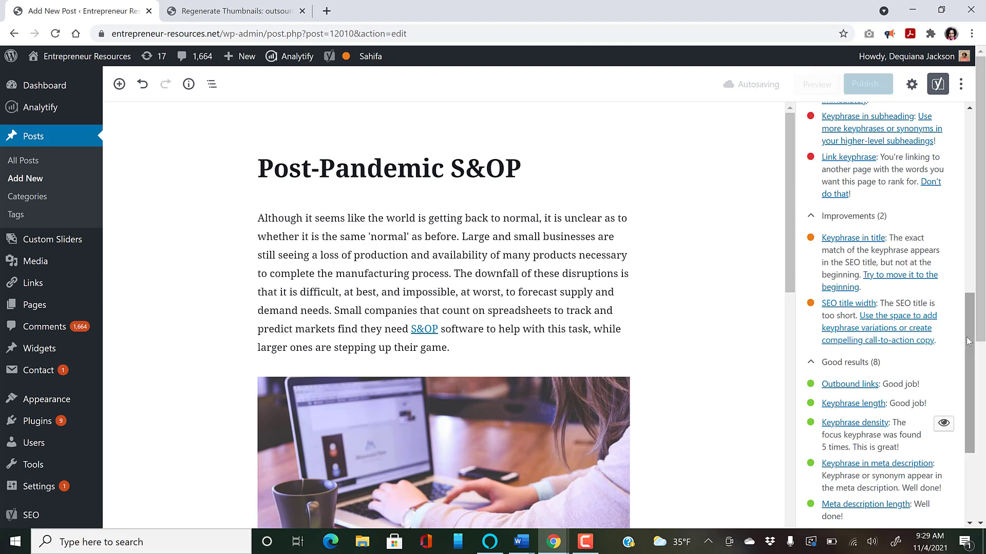
scroll(967, 349, down, 1)
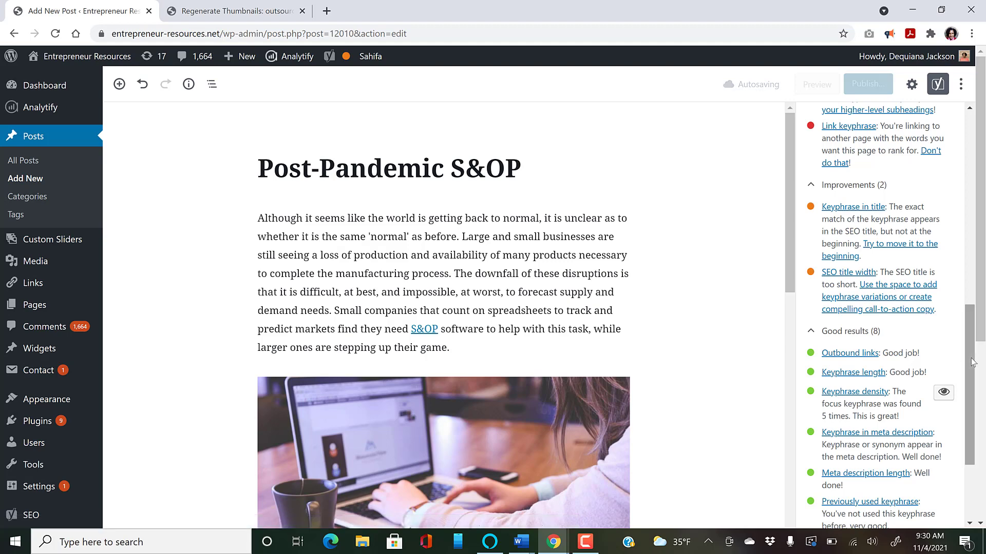
drag(967, 379, 967, 432)
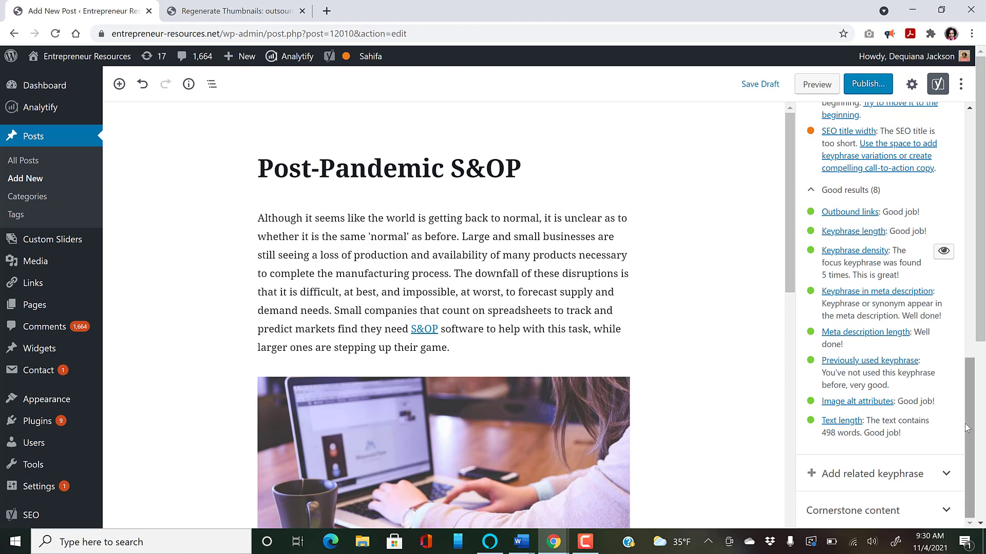
drag(965, 424, 979, 215)
click(952, 240)
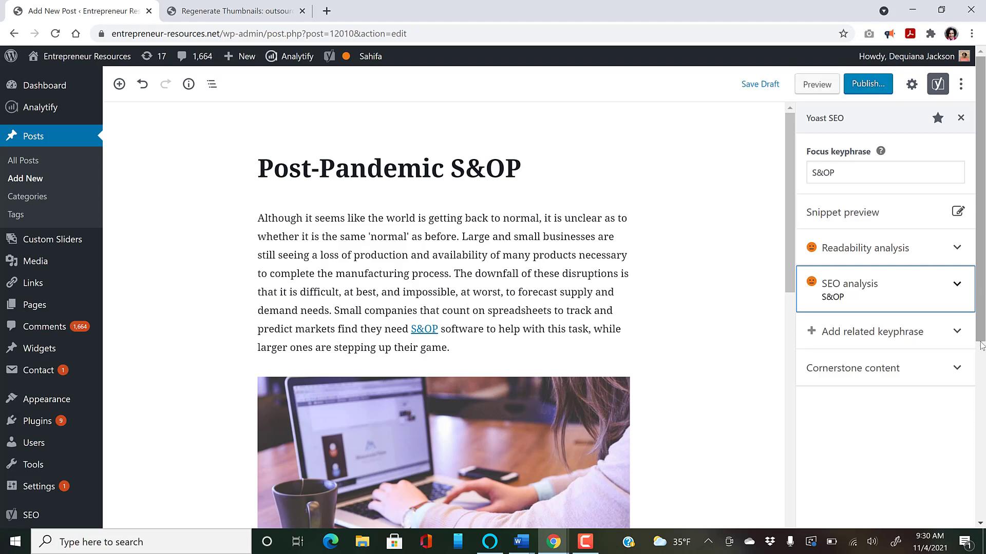
- Look at the cornerstone content option in the Yoast settings and collapse it again
click(958, 369)
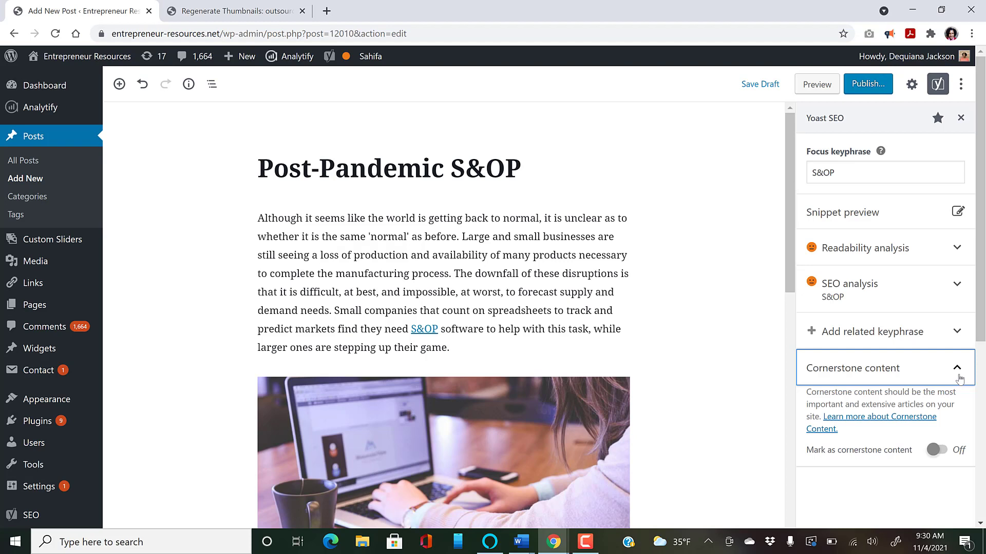
click(958, 369)
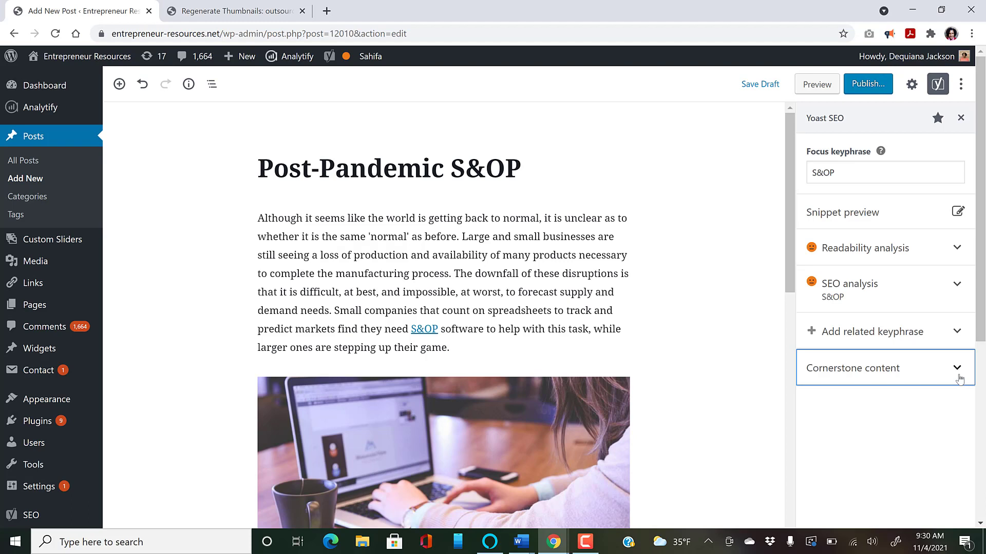
click(946, 389)
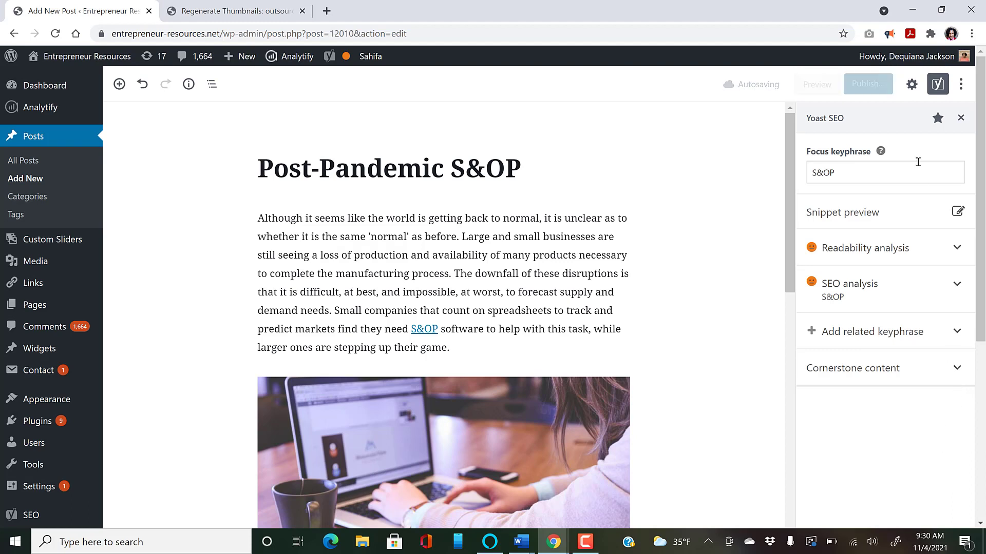
- Return to the post's document settings and check its permalink preview, then collapse the permalink section
click(910, 85)
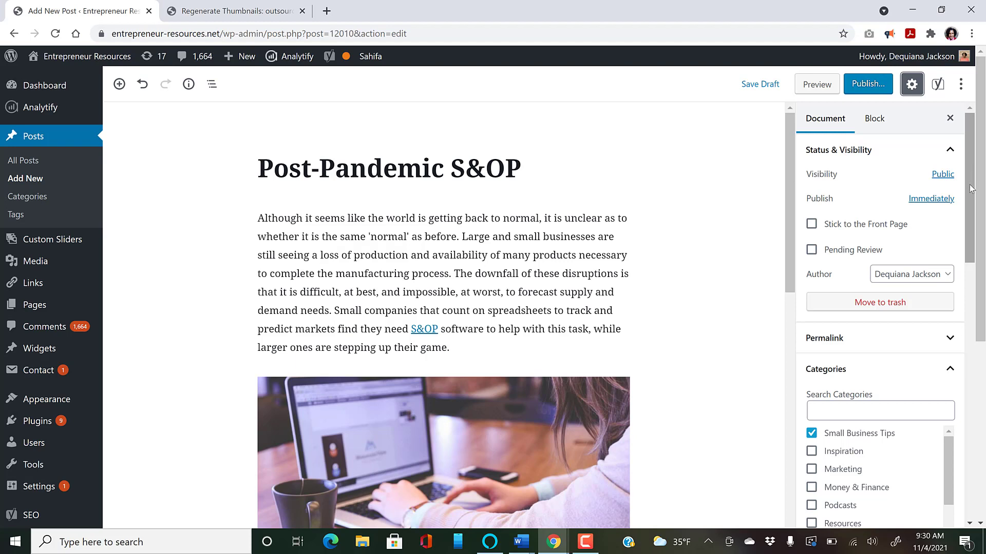
drag(969, 189, 970, 207)
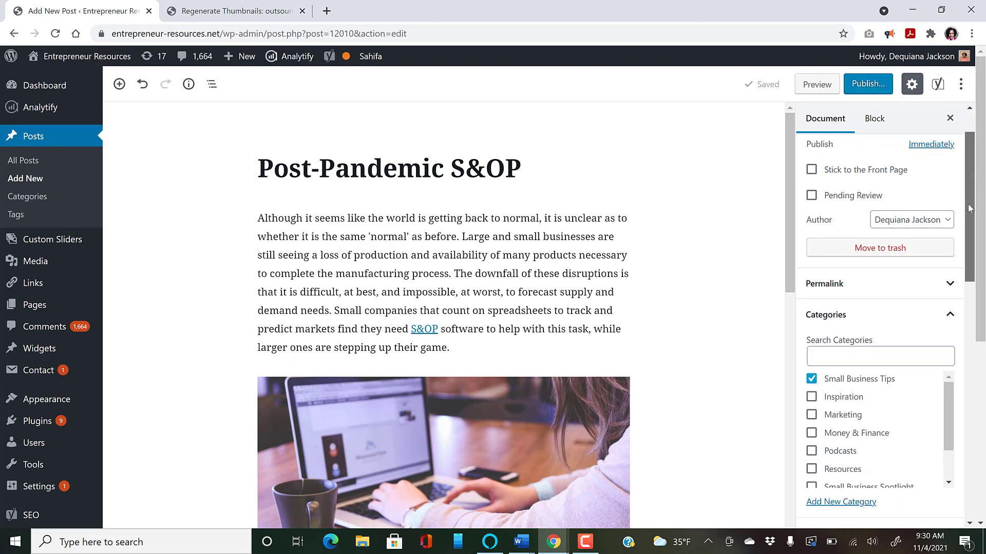
drag(970, 208, 965, 253)
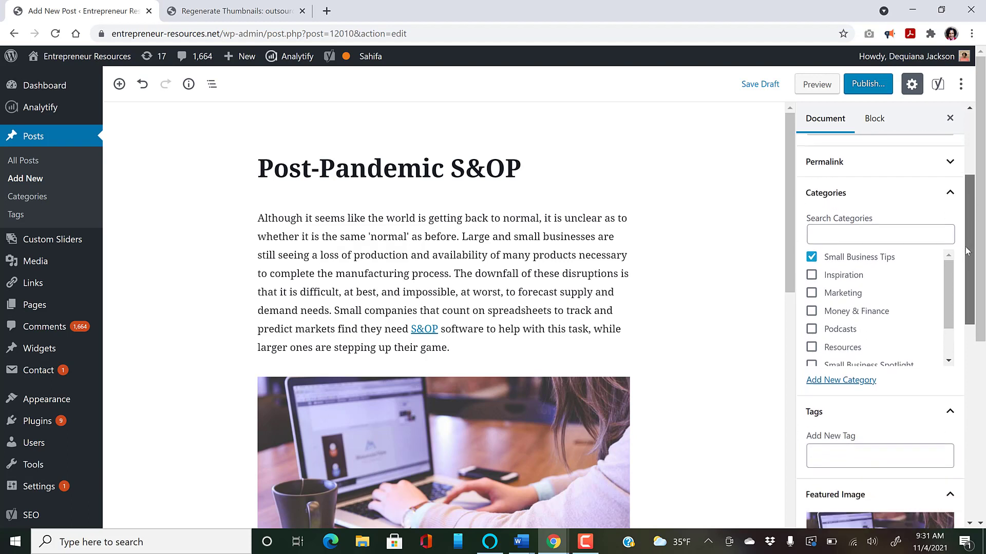
click(951, 166)
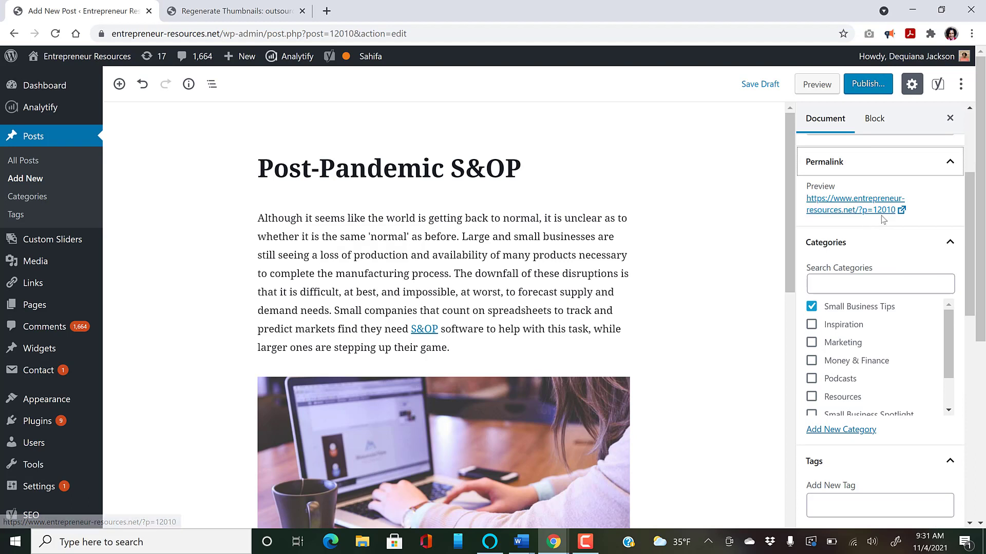
click(950, 163)
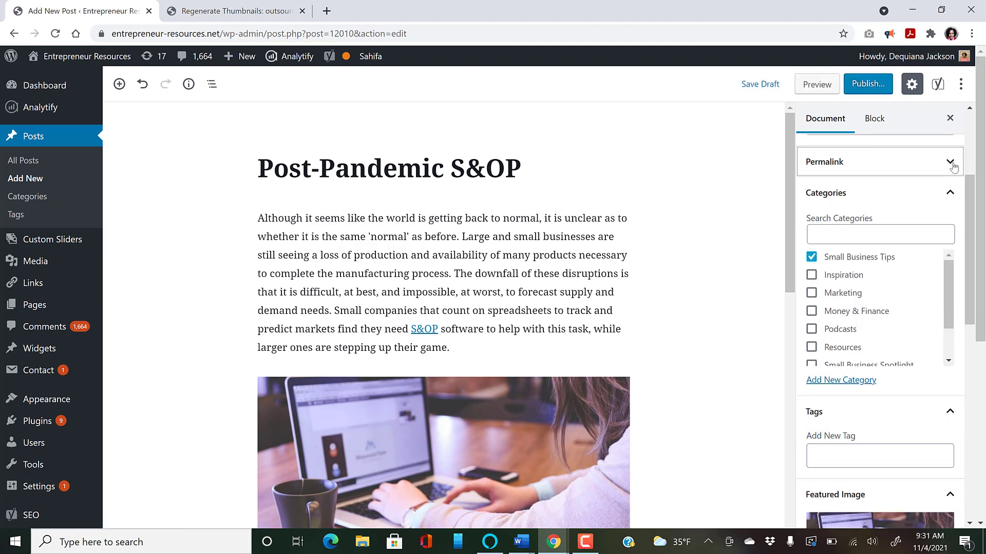
- Try to add the tag "post-pandemic" to the post
drag(967, 226, 967, 315)
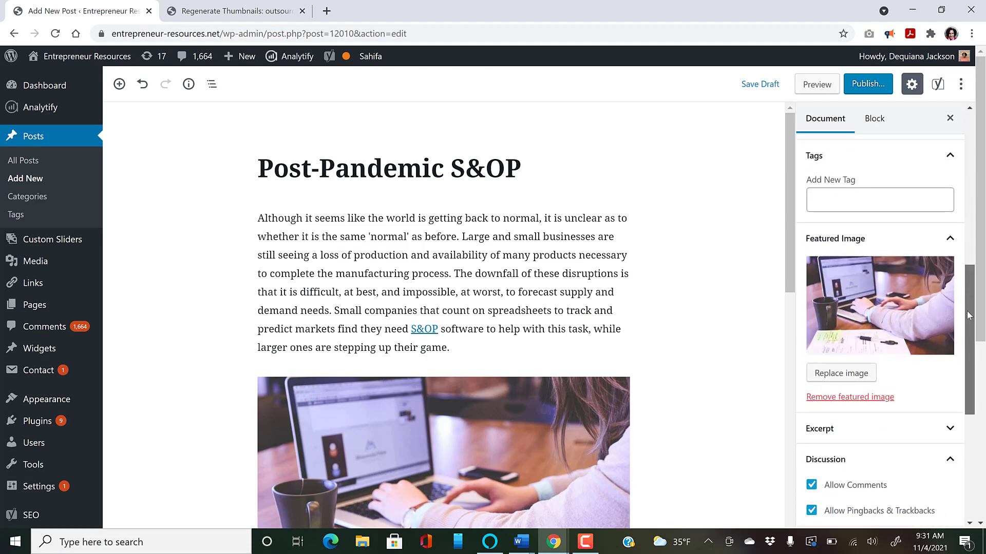
click(879, 205)
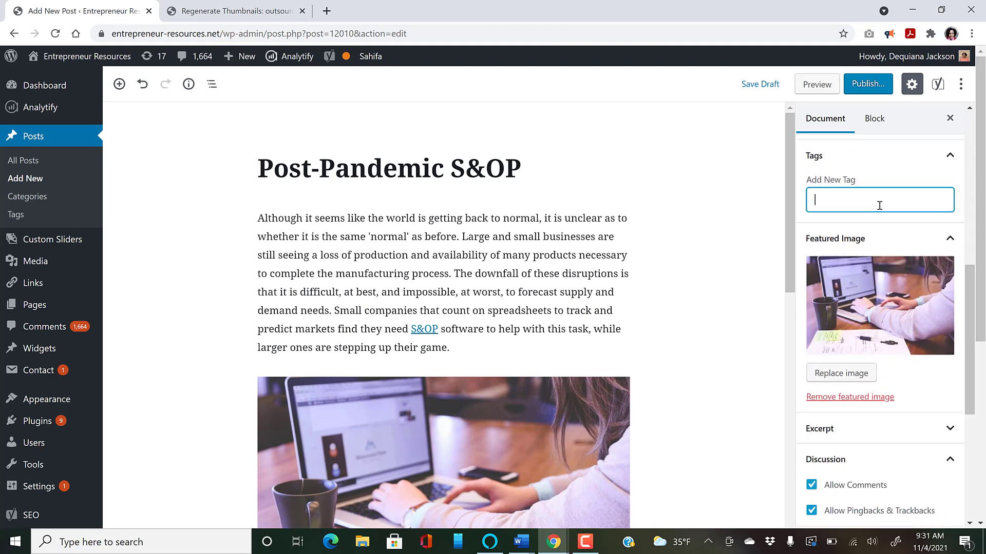
text(pos)
text(t-)
text(st-p)
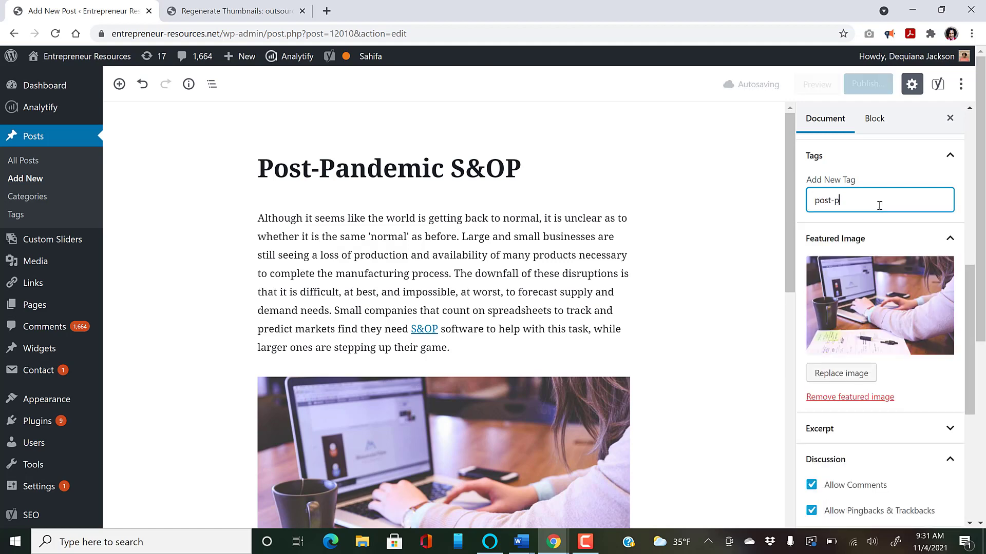
text(andemic)
key(Return)
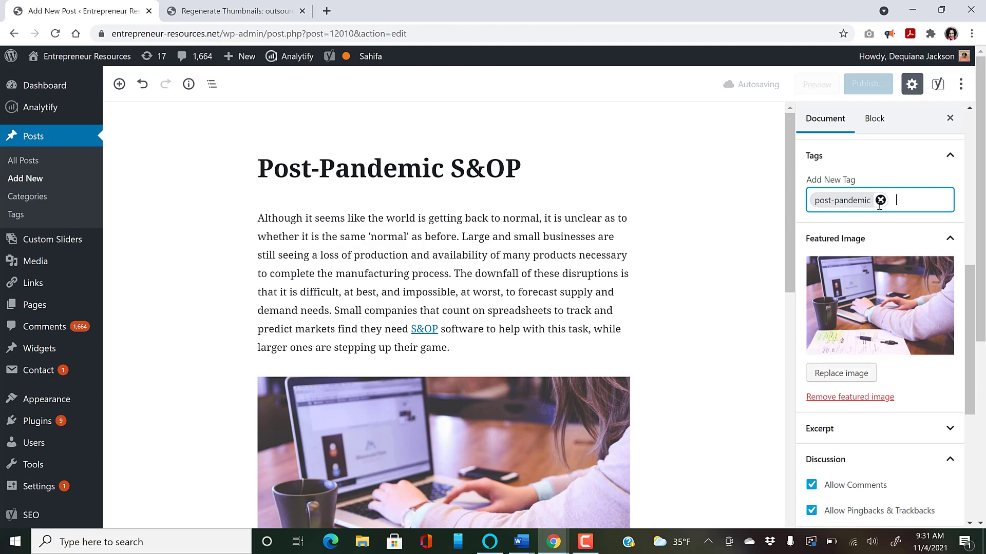
- Try to add "S&OP" as a tag for the post
click(880, 200)
text(S&)
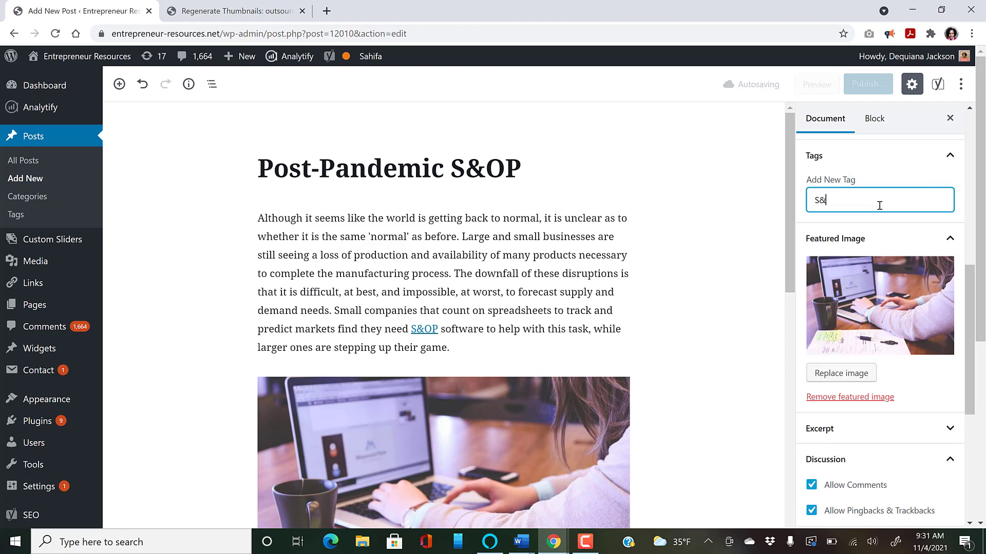
text(OP)
key(Return)
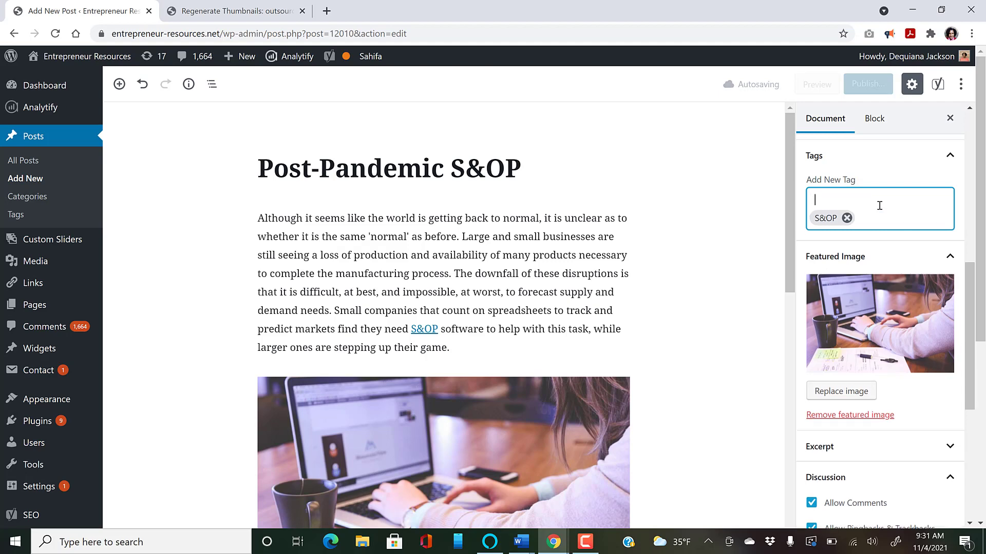
- Enter "post-pandemic" again as the post's tag
text(post)
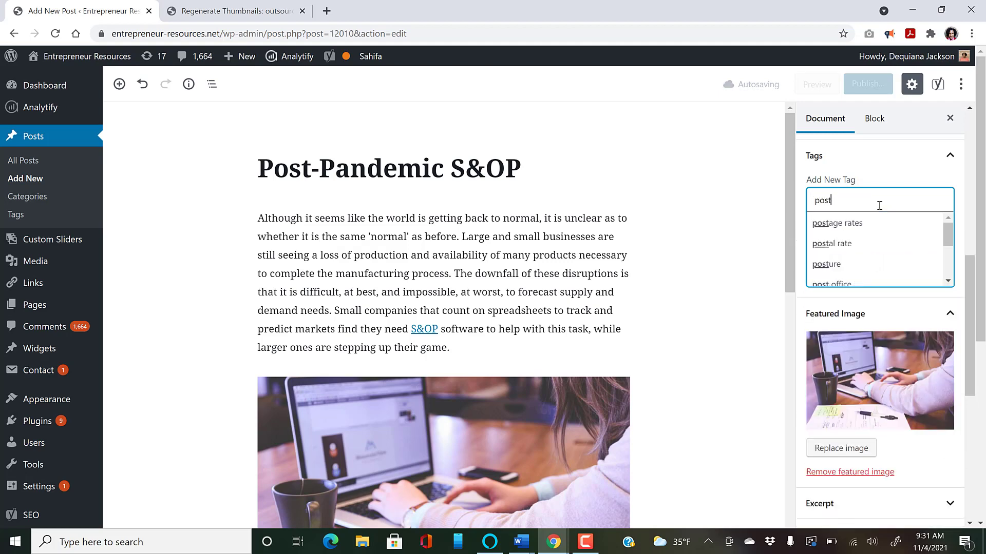
text(-pandemic)
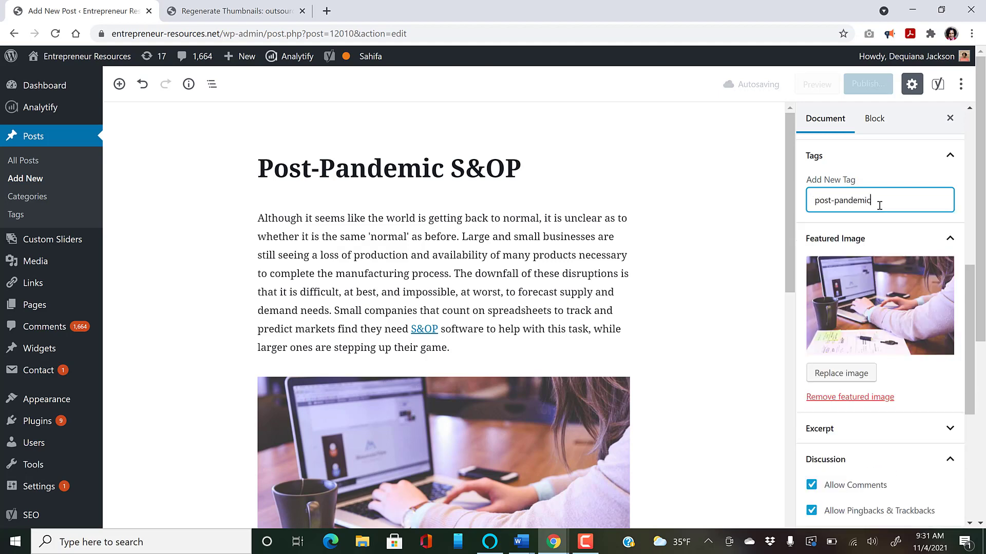
key(Return)
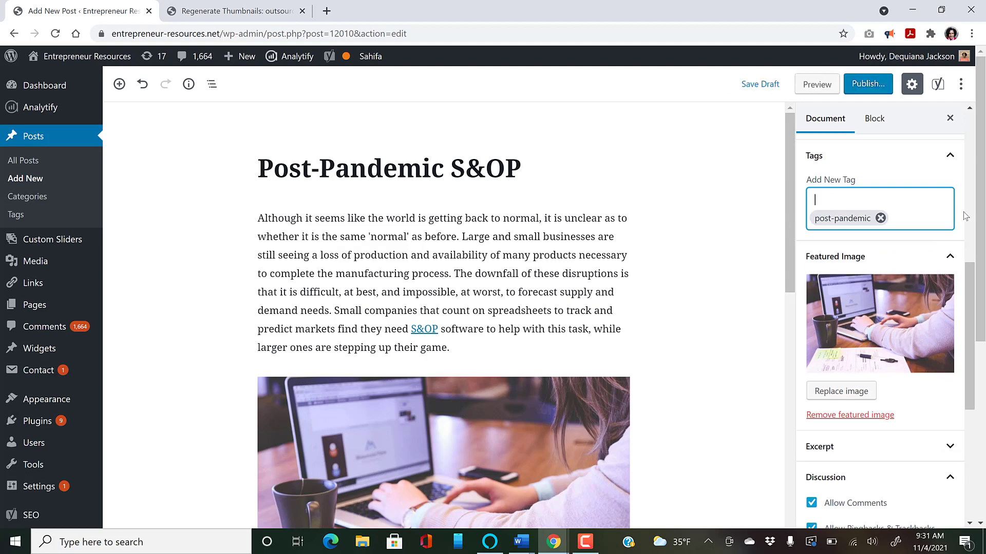
key(BackSpace)
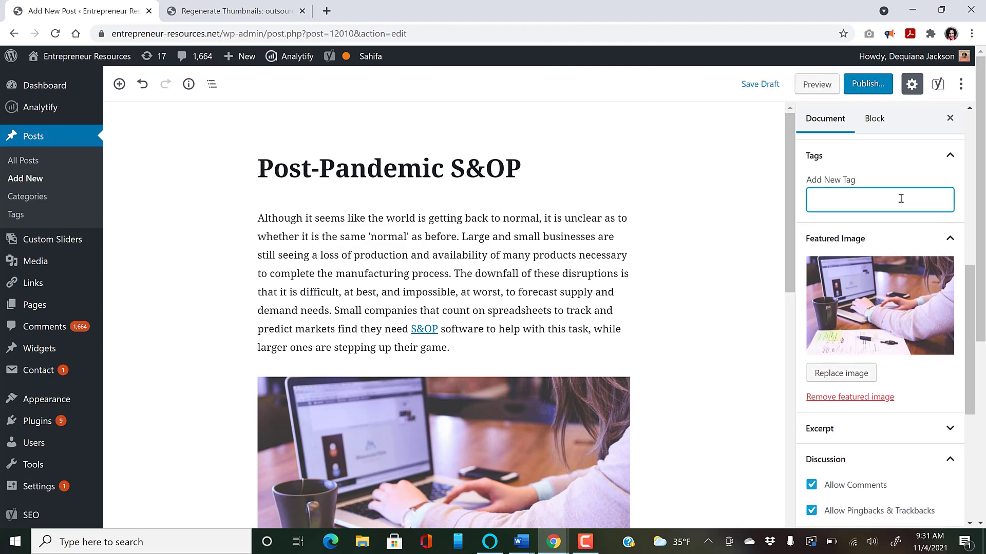
click(954, 215)
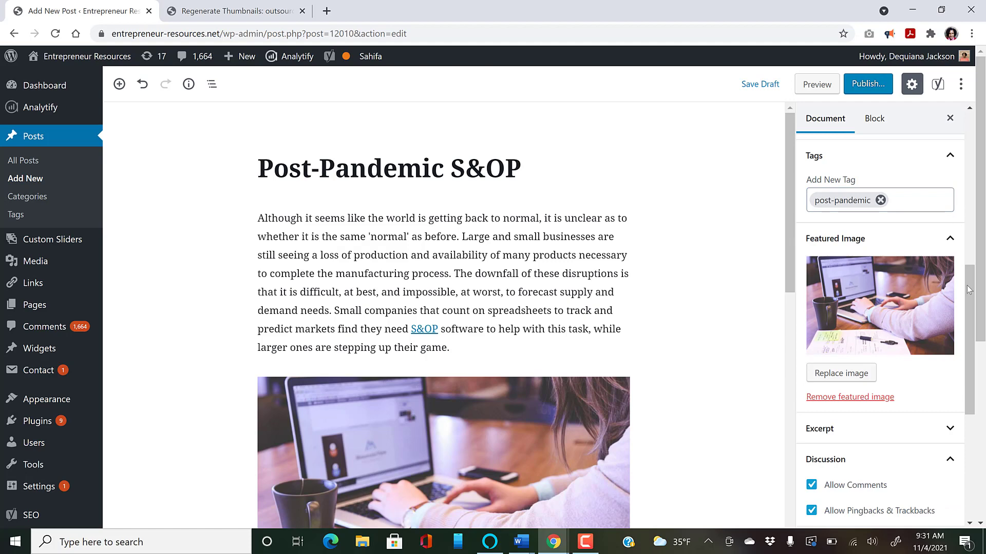
- Review the post's featured image, excerpt, discussion, sidebar and ad settings without changing them
drag(972, 293, 972, 317)
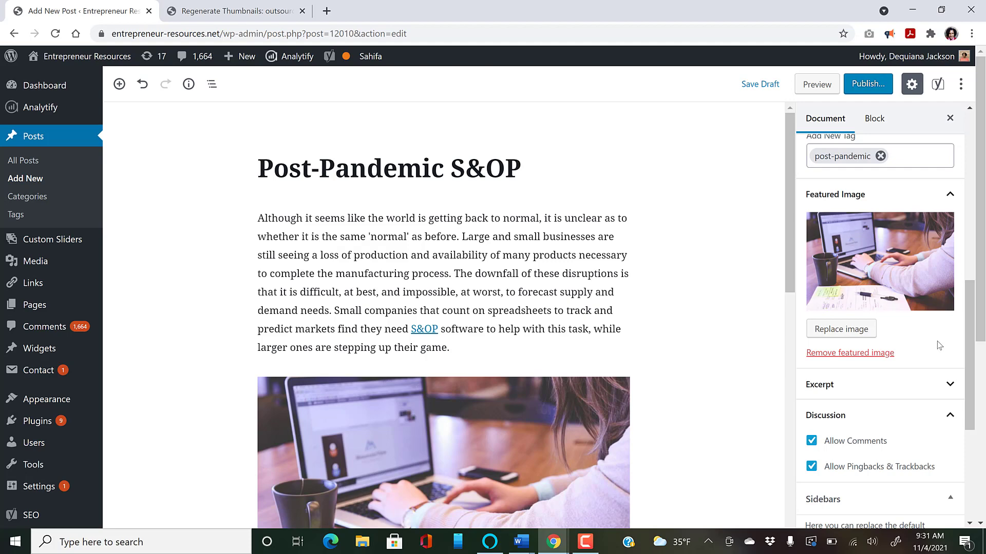
click(949, 393)
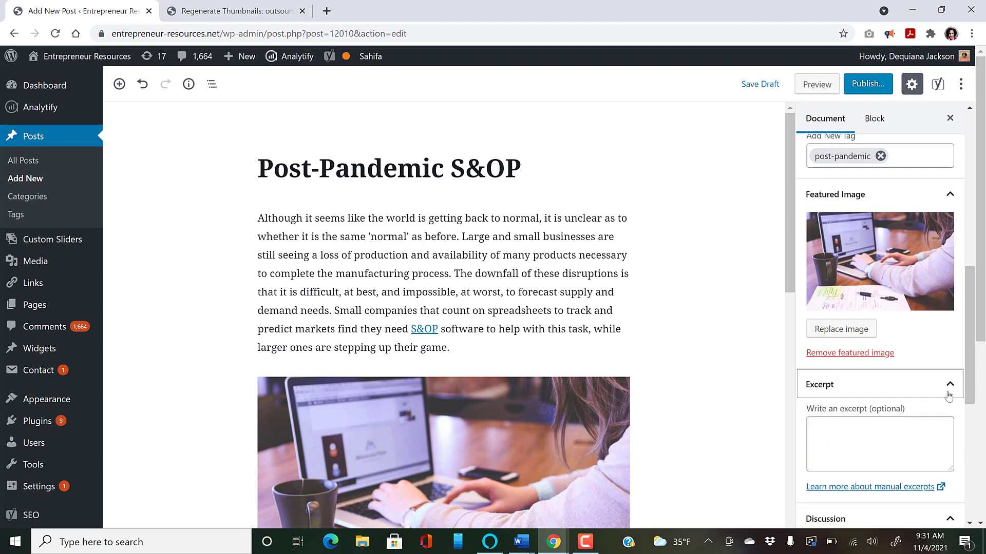
click(948, 395)
drag(969, 362, 969, 381)
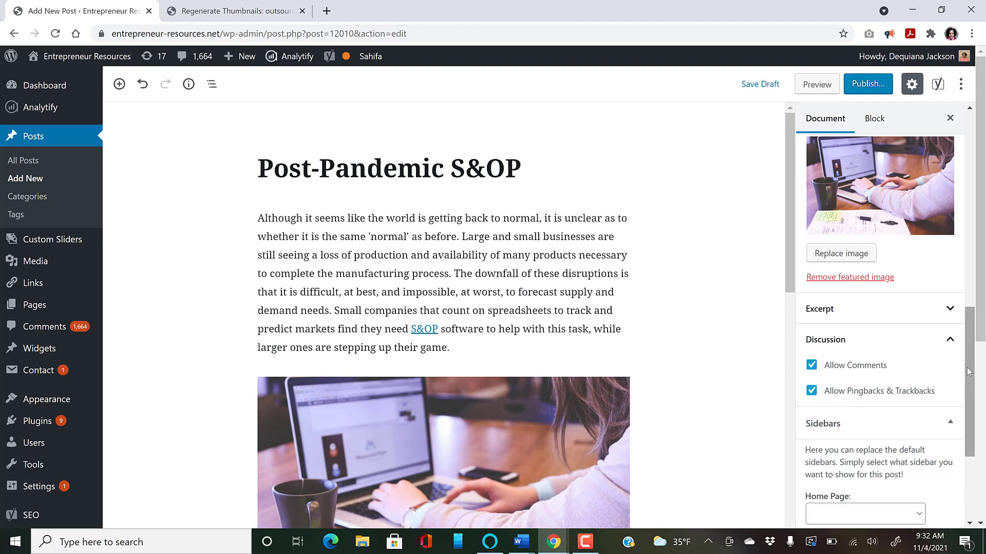
drag(968, 372, 968, 387)
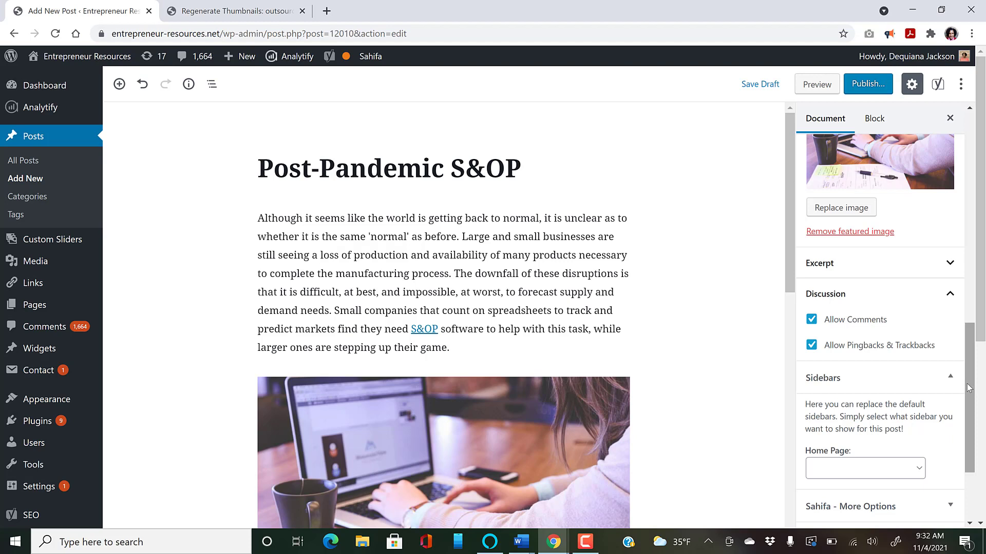
scroll(966, 383, down, 3)
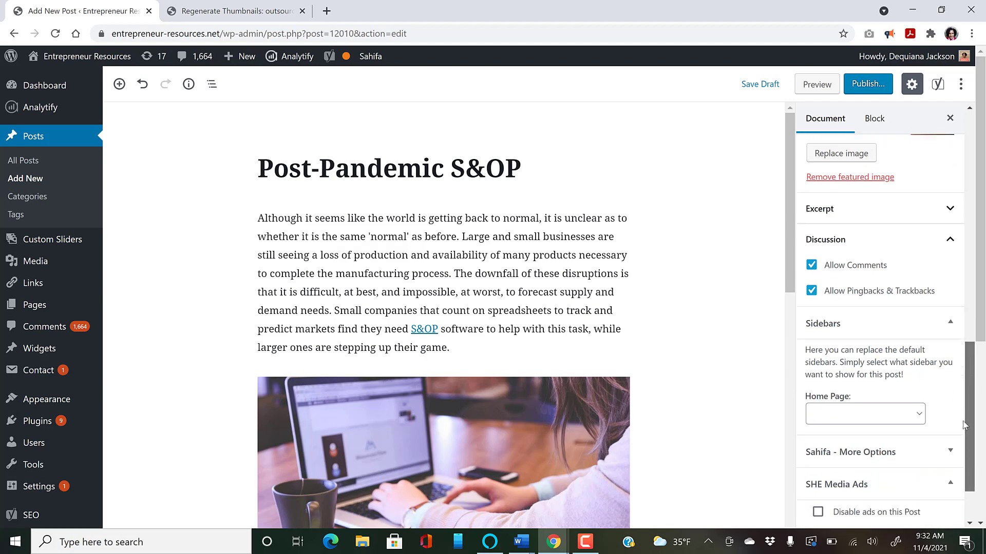
scroll(974, 414, up, 3)
drag(974, 415, 965, 266)
drag(966, 266, 966, 366)
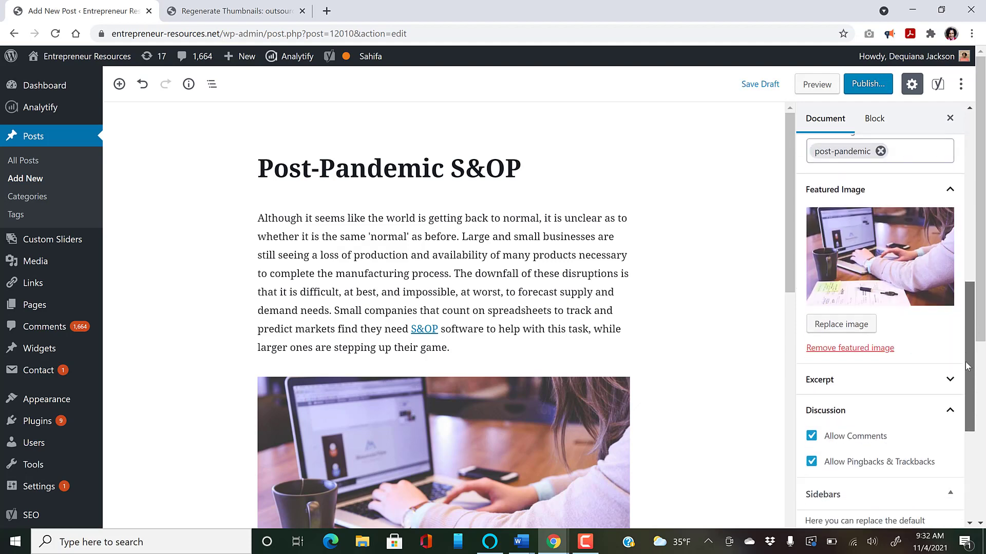
- Check the post's Yoast SEO settings and the alt text of the laptop image
click(937, 93)
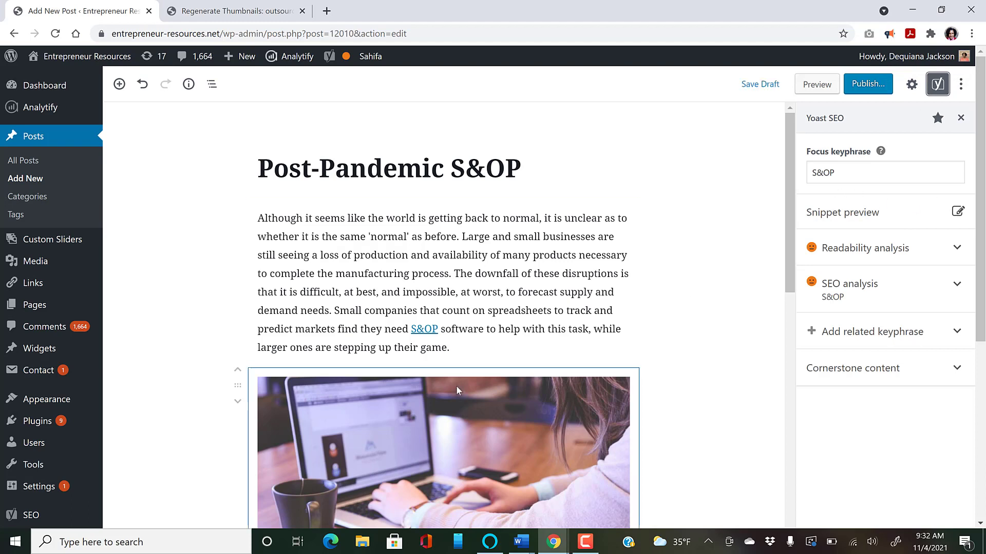
click(468, 422)
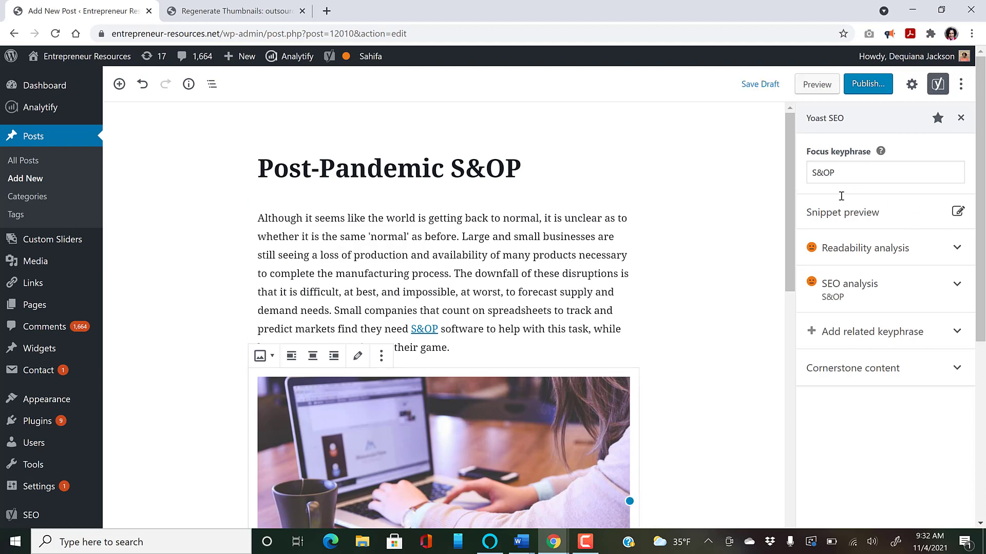
click(910, 86)
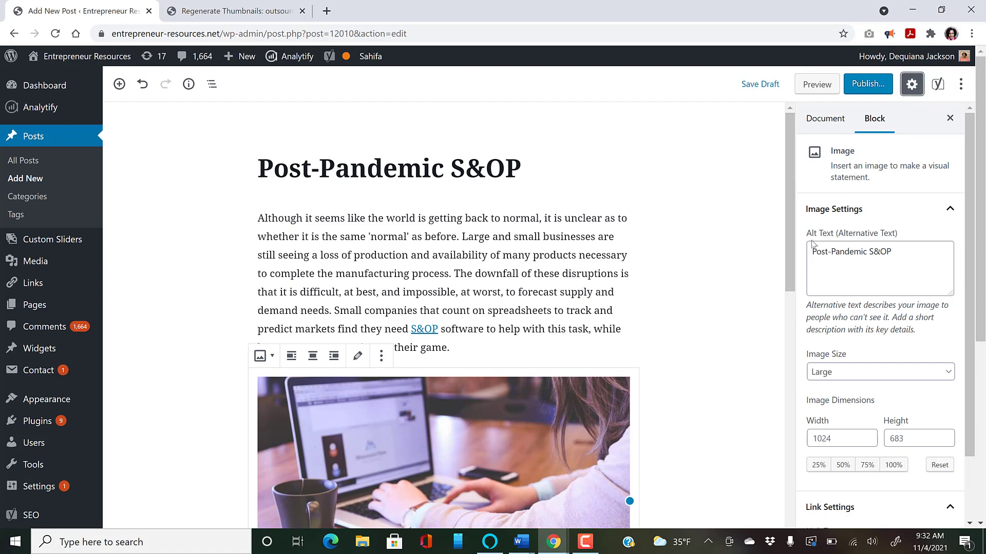
drag(786, 217, 783, 141)
- Check the heading level of the "Small Business Changes" heading below the image
scroll(580, 292, down, 5)
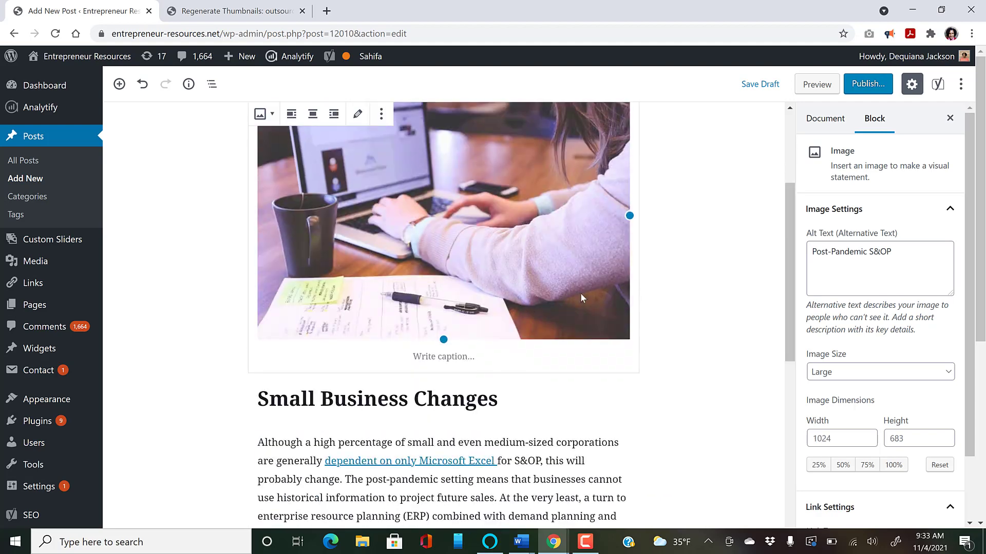
click(406, 398)
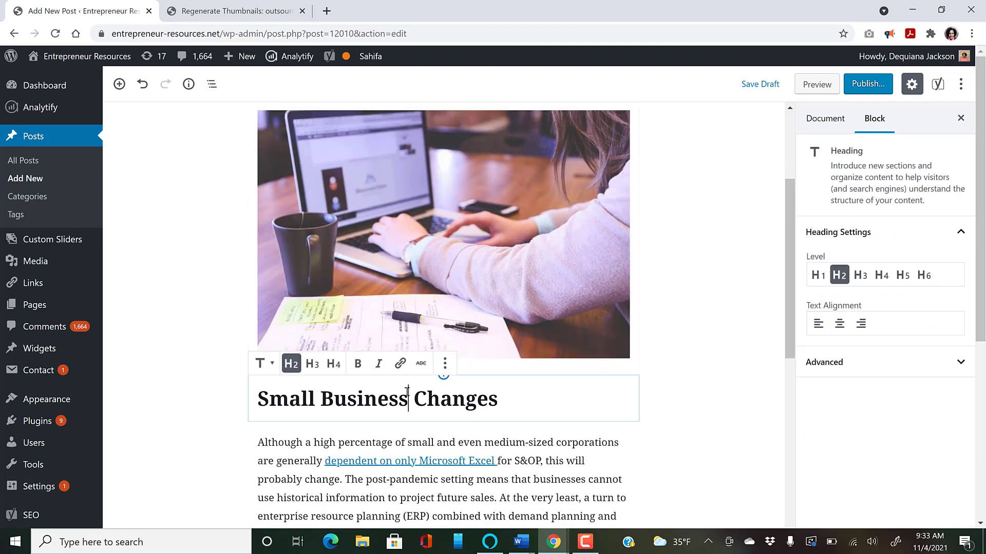
click(755, 244)
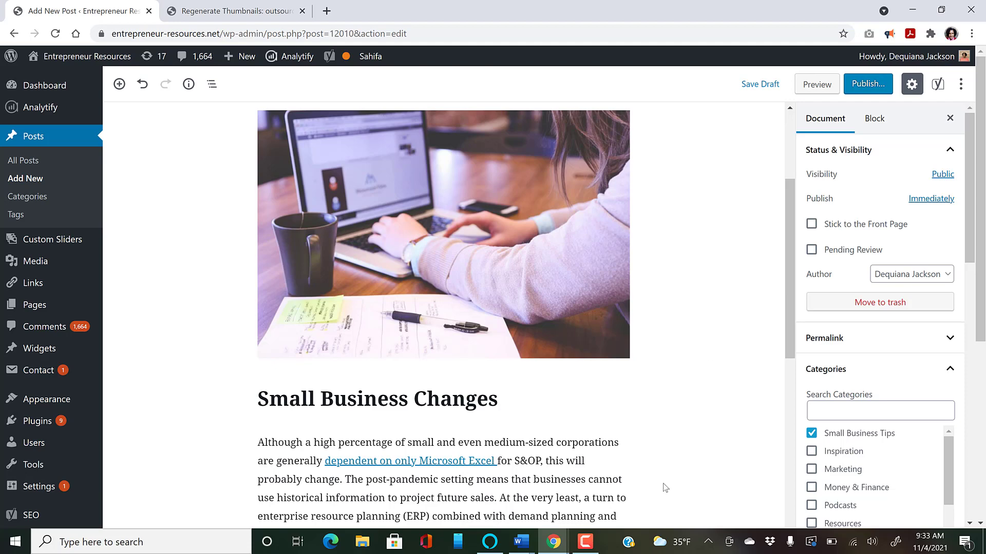
- Take the trailing space out of the "dependent on only Microsoft Excel" link, leaving an unlinked space before "for S&OP"
click(498, 465)
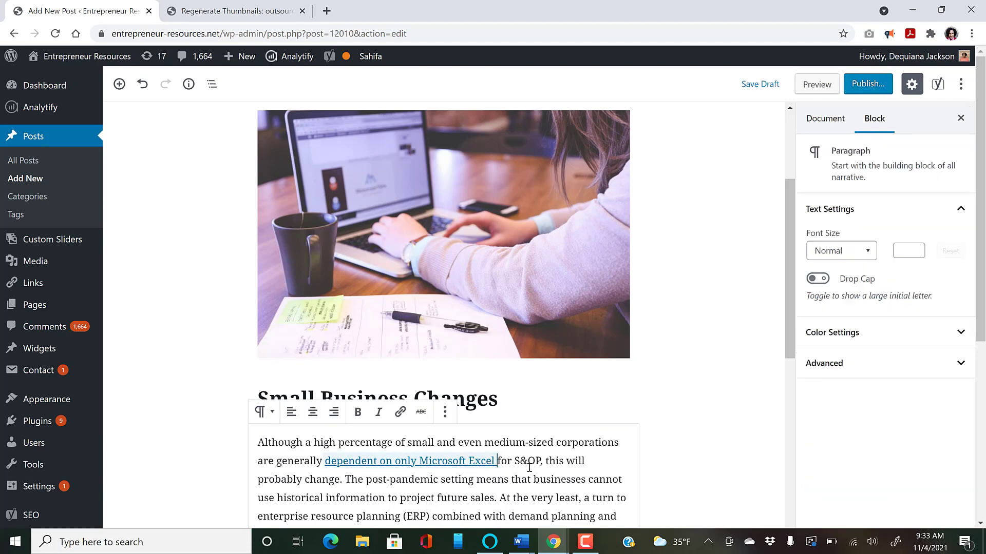
key(shift+Left)
key(Right)
key(BackSpace)
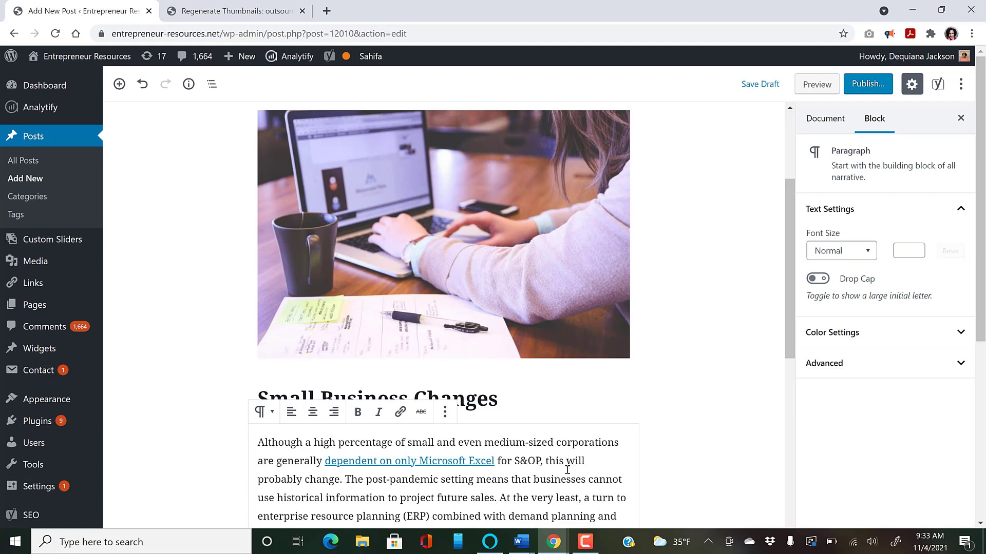
drag(500, 463, 497, 464)
click(497, 463)
key(Left)
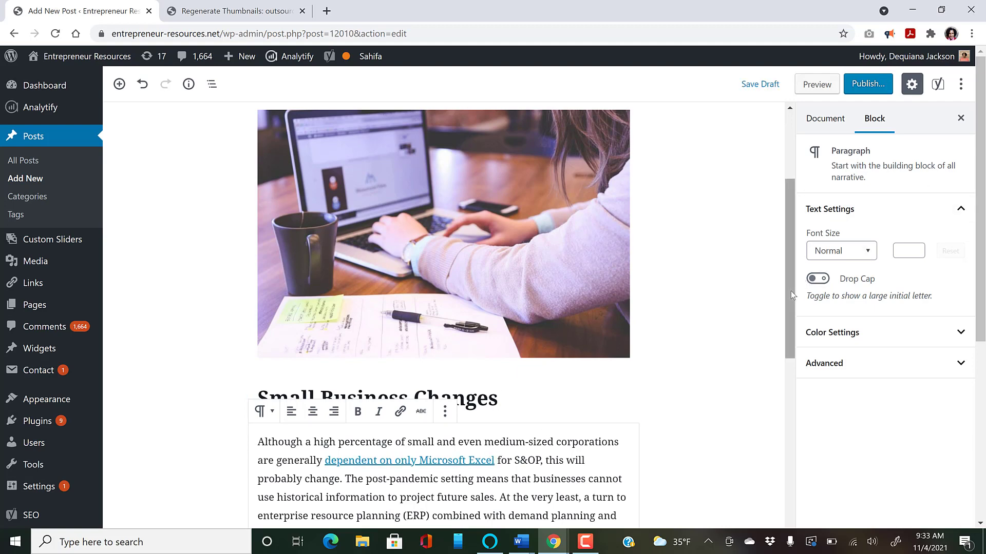
- Review the rest of the post and its Yoast snippet fields, including the meta description, without changing them, and close the snippet editor
drag(790, 291, 808, 194)
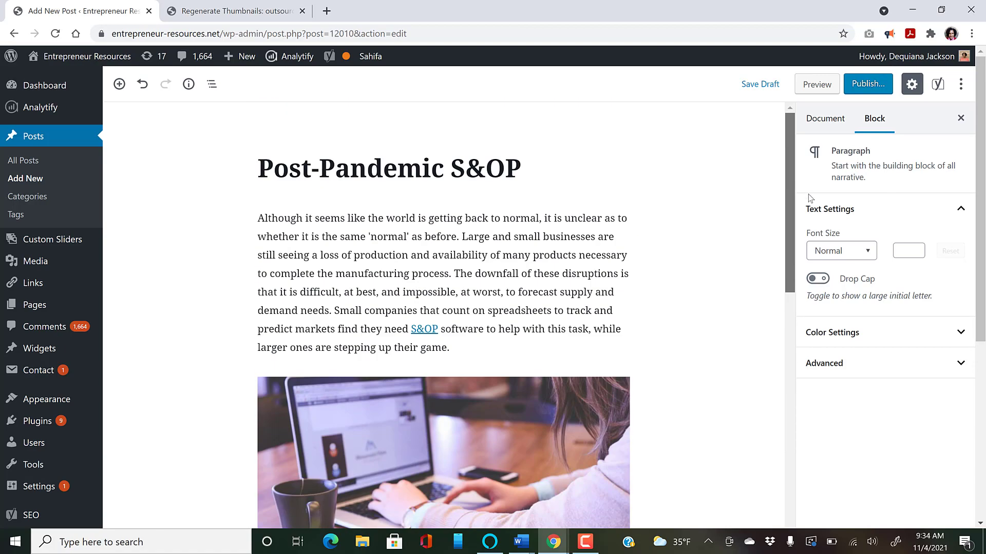
drag(805, 153, 773, 534)
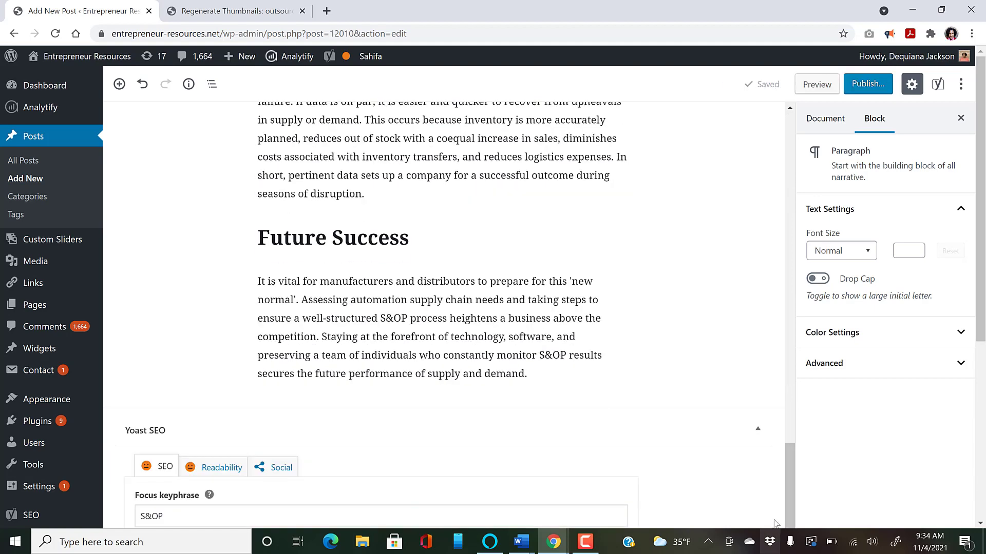
scroll(781, 501, down, 5)
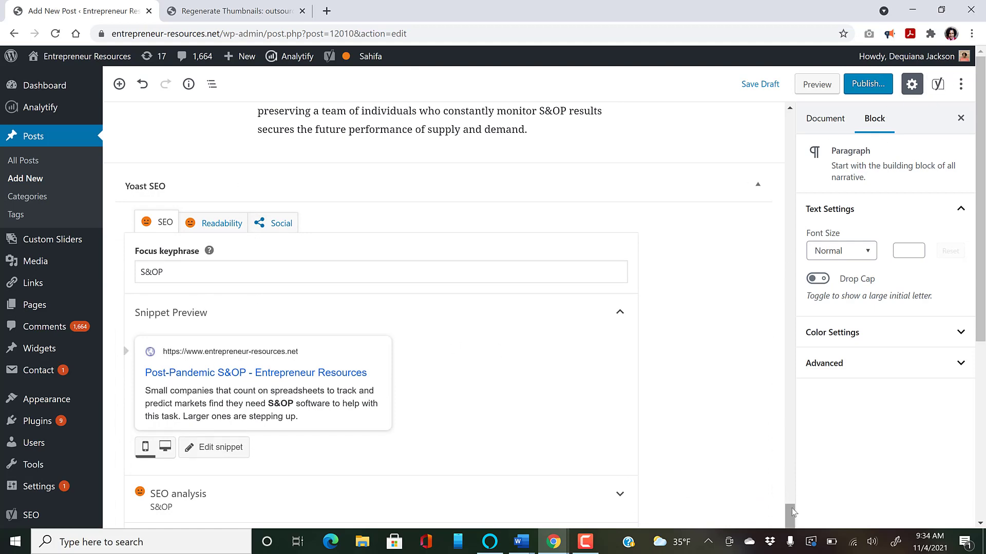
drag(982, 322, 984, 412)
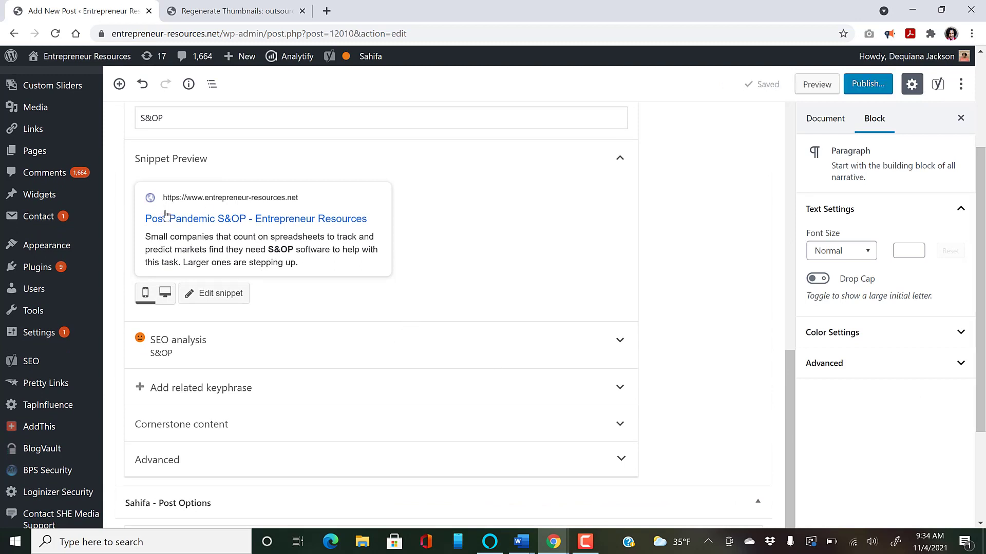
click(215, 295)
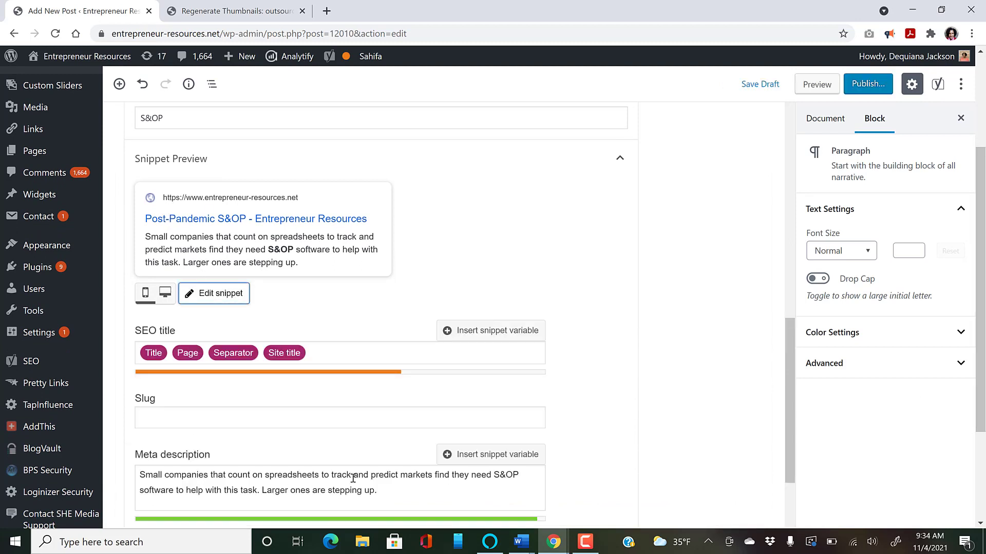
scroll(786, 449, down, 5)
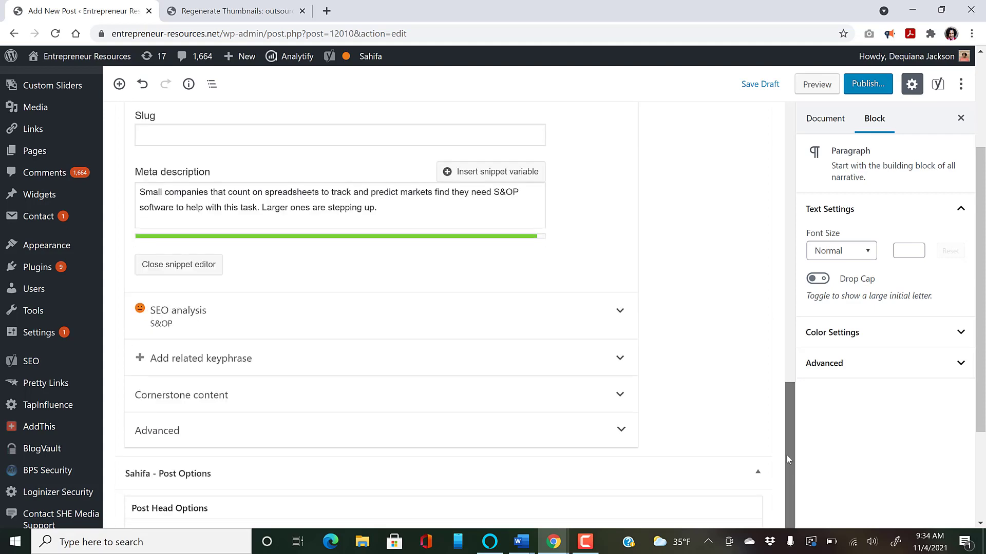
scroll(787, 426, up, 3)
click(216, 448)
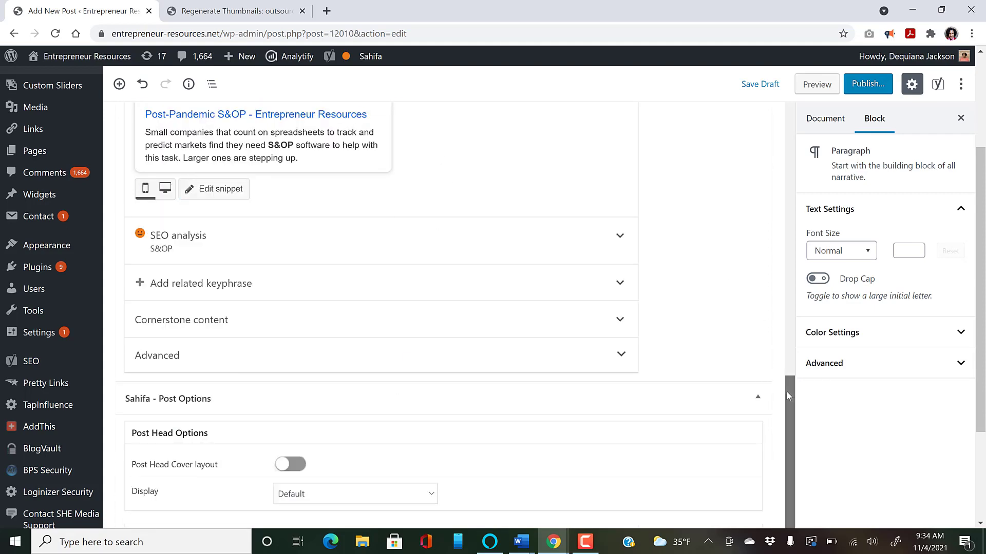
- Publish the post immediately with public visibility
drag(787, 392, 798, 110)
click(863, 88)
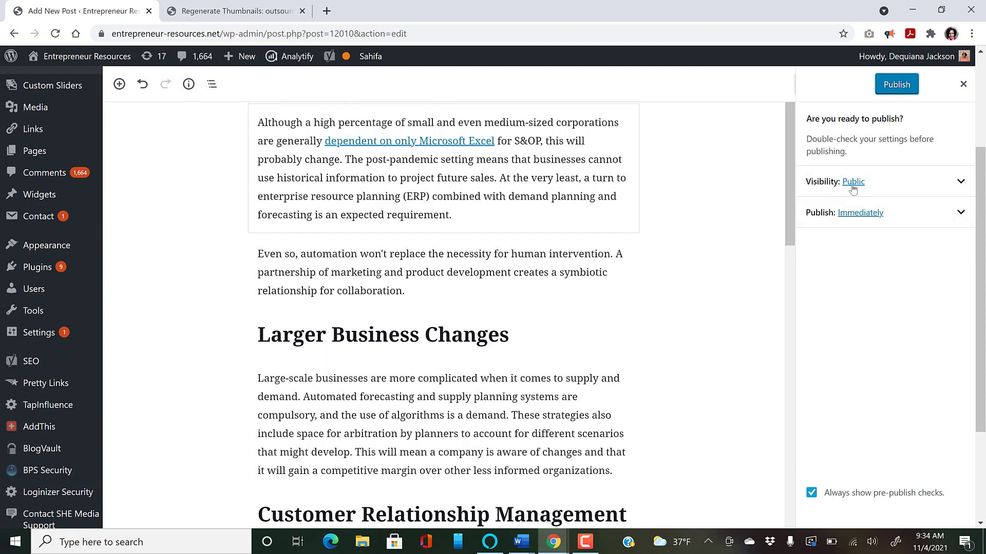
click(894, 87)
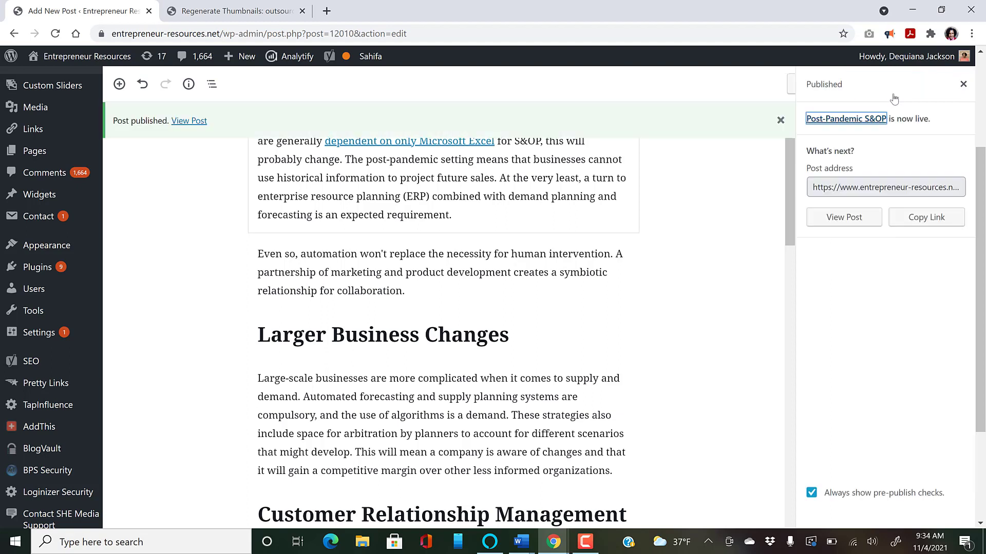
- Check the published post's address and copy its link
click(914, 184)
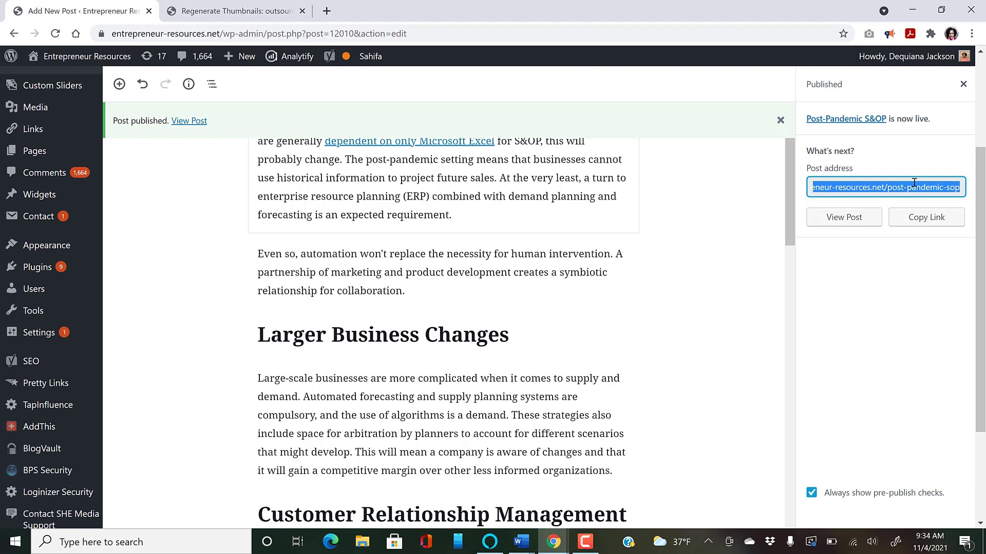
click(943, 188)
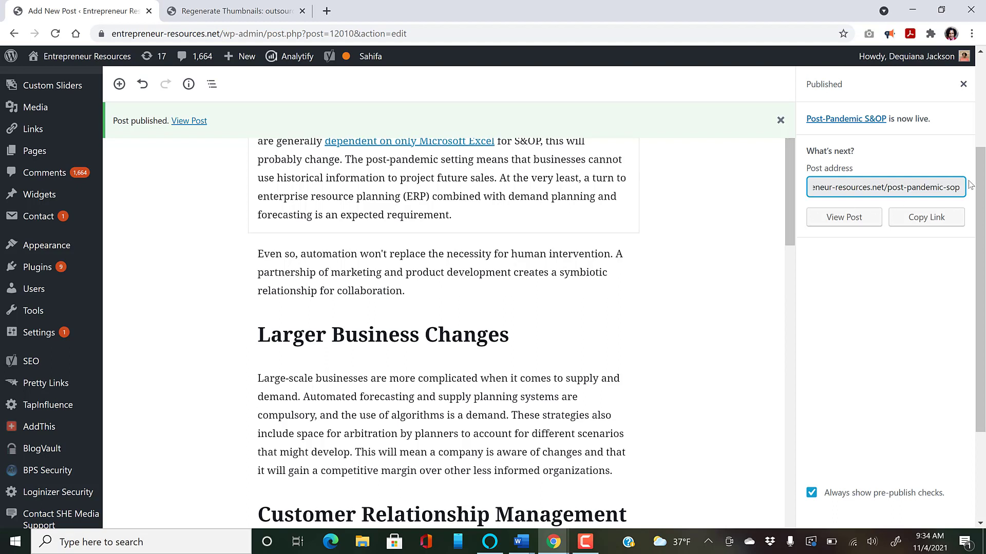
click(937, 224)
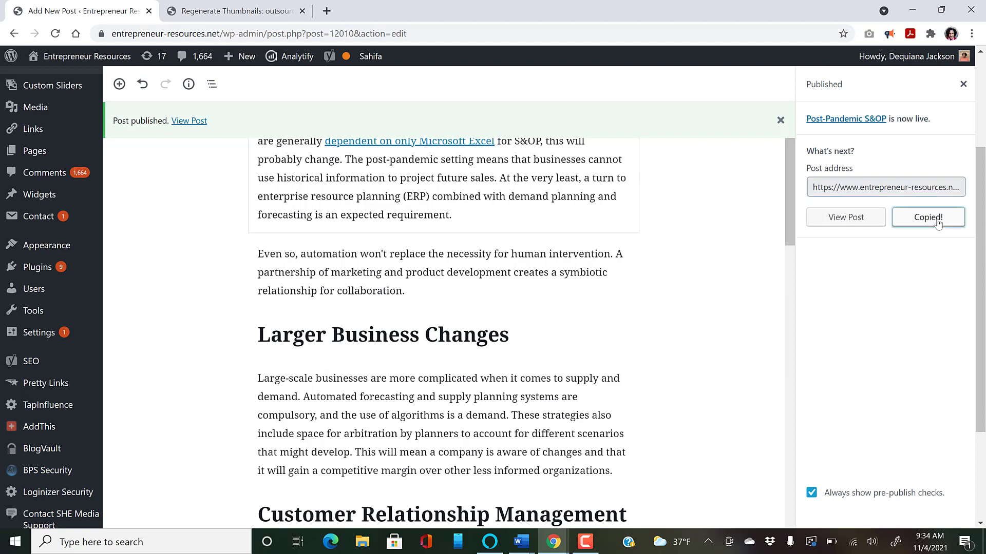